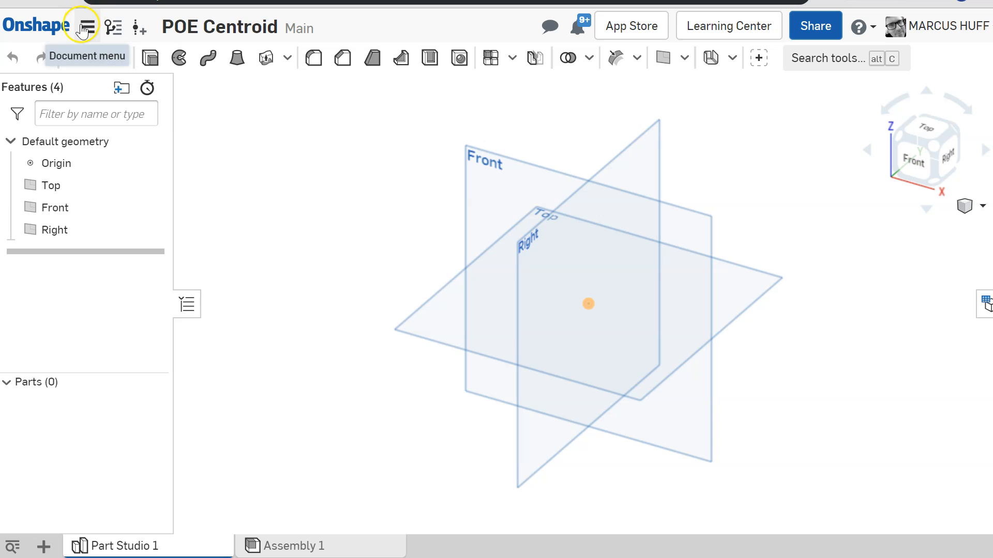
# Set the workspace's default length unit to Centimeter
pyautogui.click(86, 27)
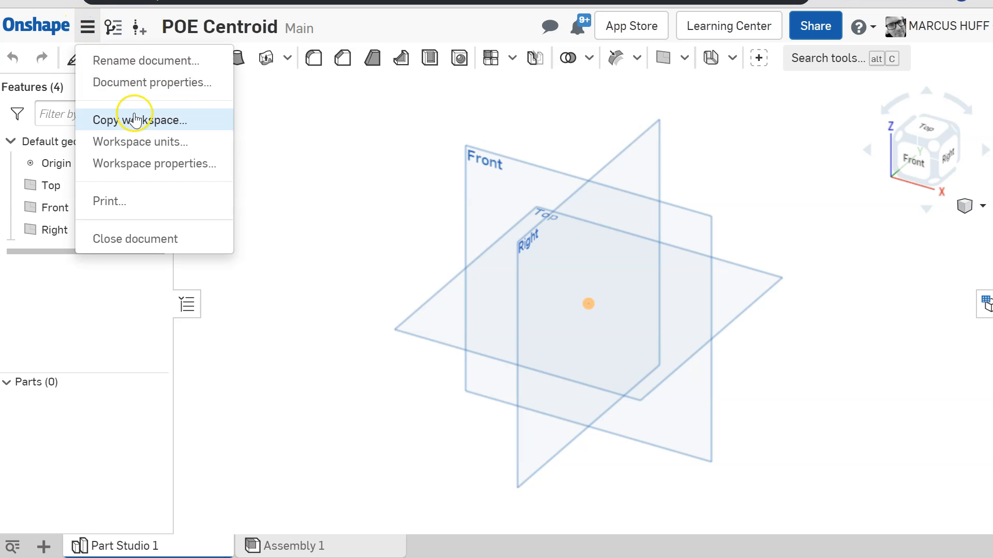
pyautogui.click(151, 143)
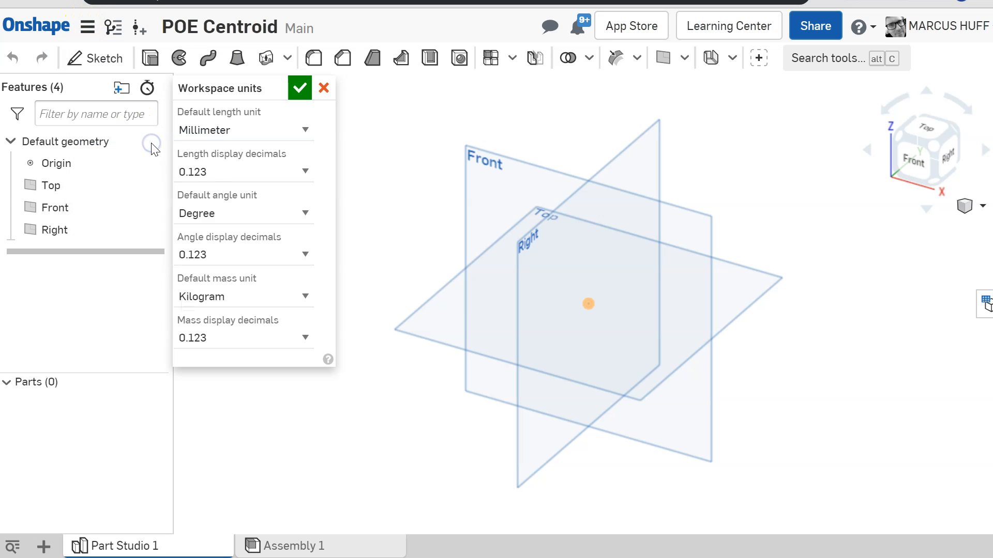
pyautogui.click(273, 129)
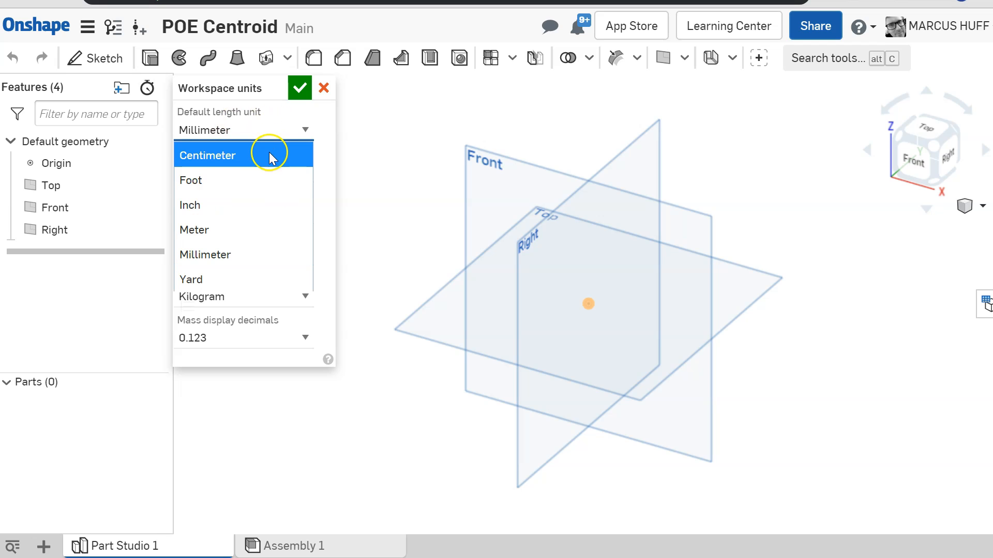
pyautogui.click(269, 155)
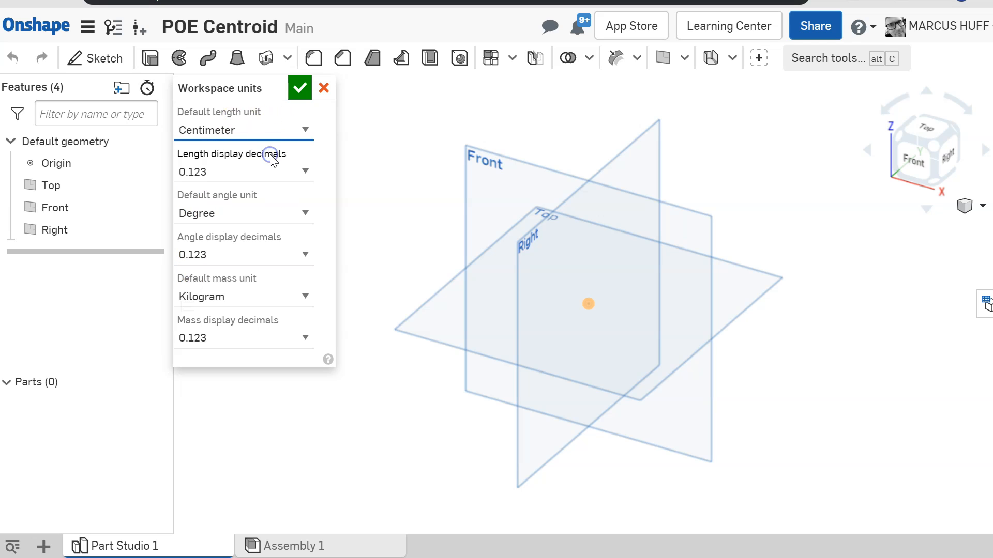
pyautogui.click(296, 88)
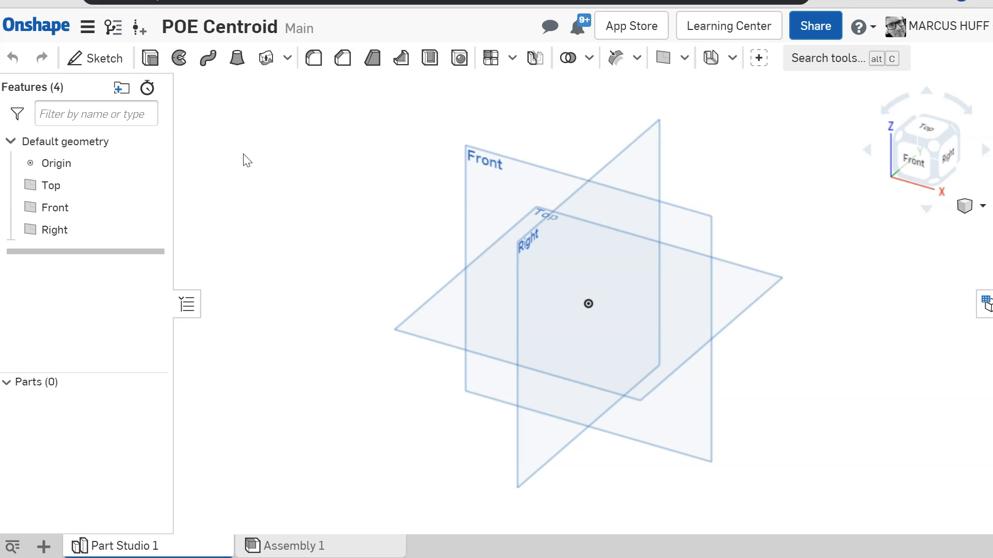
# Start a sketch on the Top plane and view it straight on
pyautogui.click(101, 61)
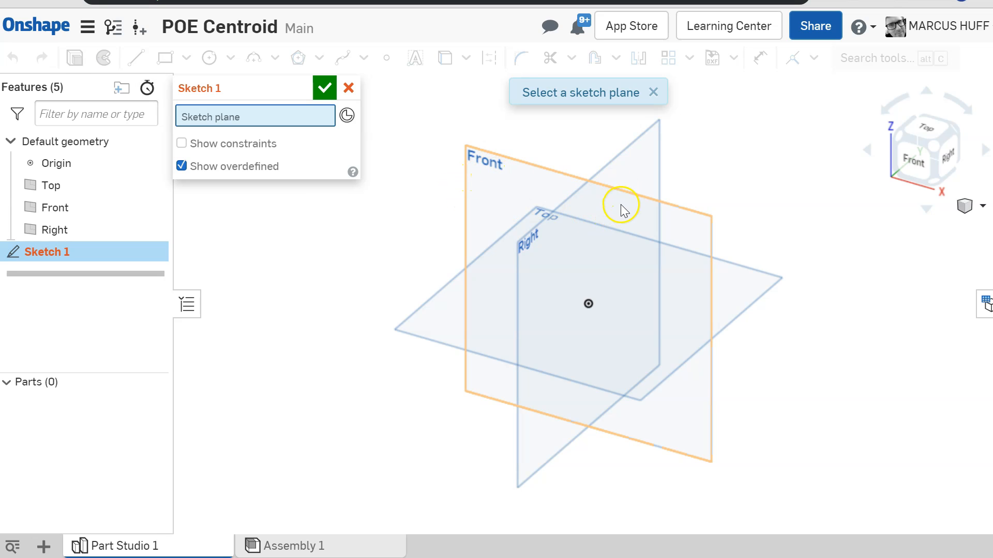
pyautogui.click(414, 325)
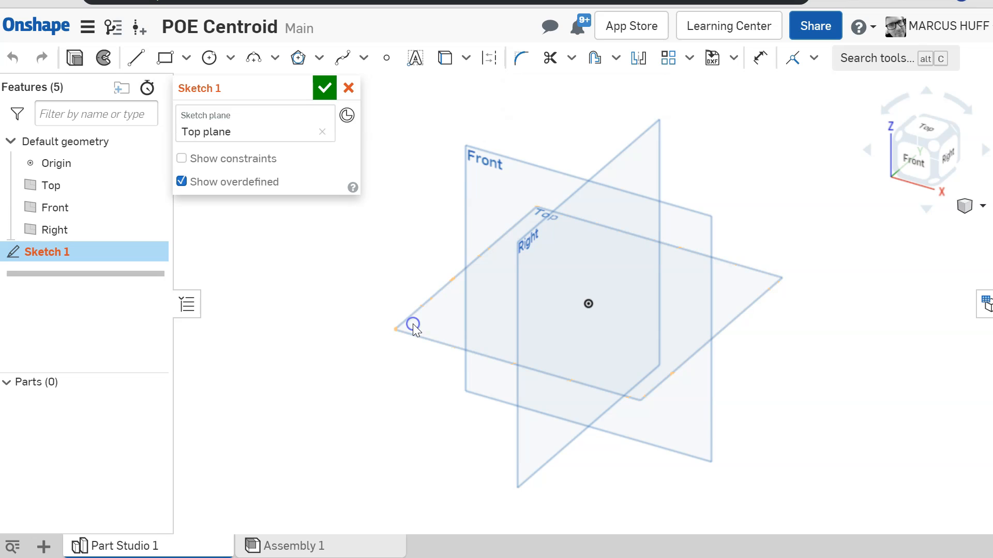
pyautogui.click(420, 263)
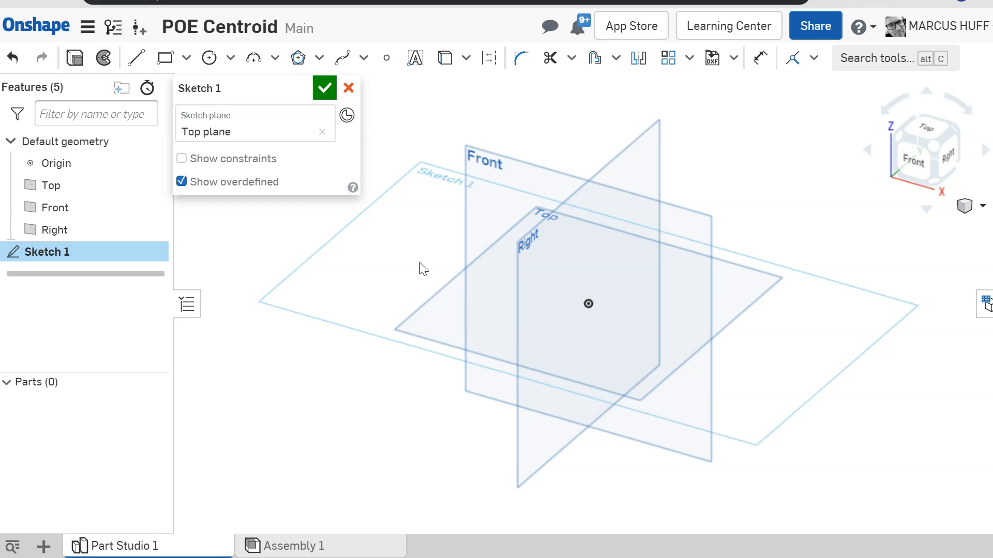
pyautogui.press('n')
pyautogui.press('p')
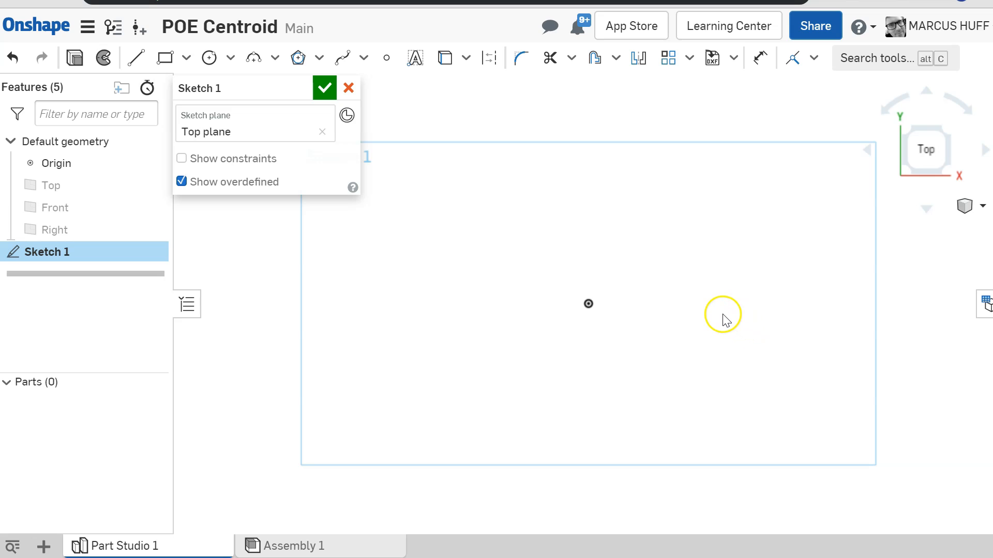
pyautogui.moveTo(714, 313); pyautogui.dragTo(651, 383)
pyautogui.moveTo(689, 263)
pyautogui.mouseDown(button='middle')
pyautogui.moveTo(528, 394)
pyautogui.moveTo(490, 396)
pyautogui.moveTo(492, 416)
pyautogui.mouseUp(button='middle')
pyautogui.click(391, 458)
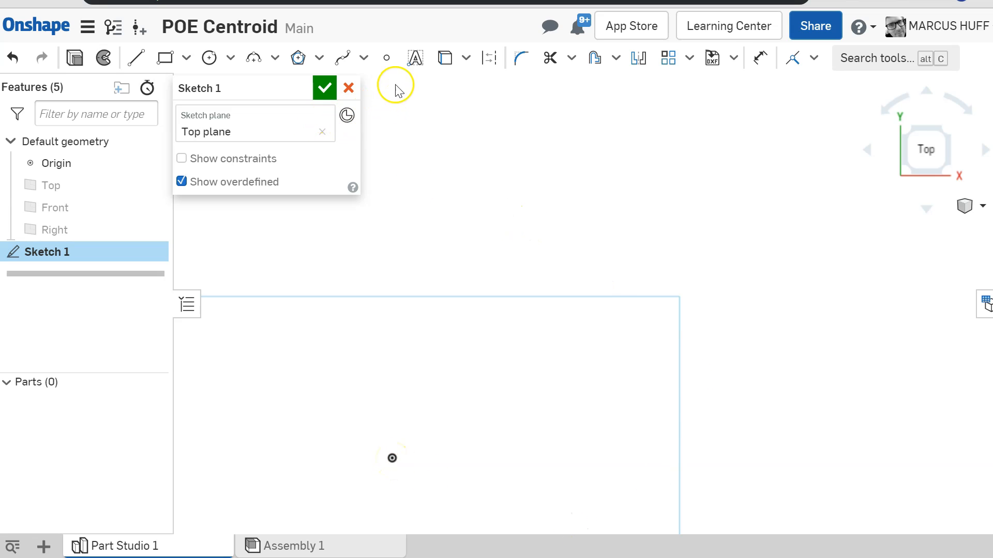
# Draw a construction rectangle with one corner at the origin, 5 cm wide and 10 cm high
pyautogui.click(497, 59)
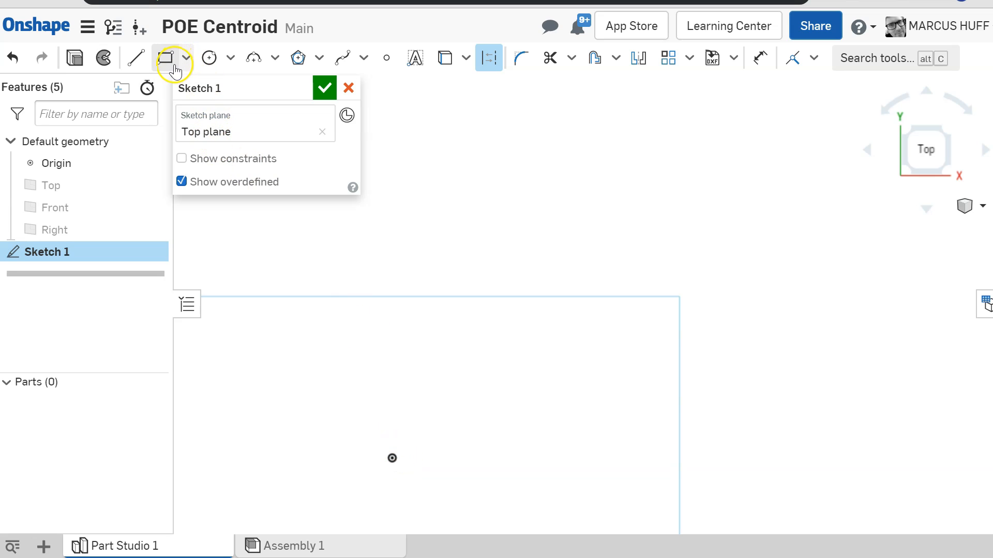
pyautogui.click(165, 60)
pyautogui.click(392, 457)
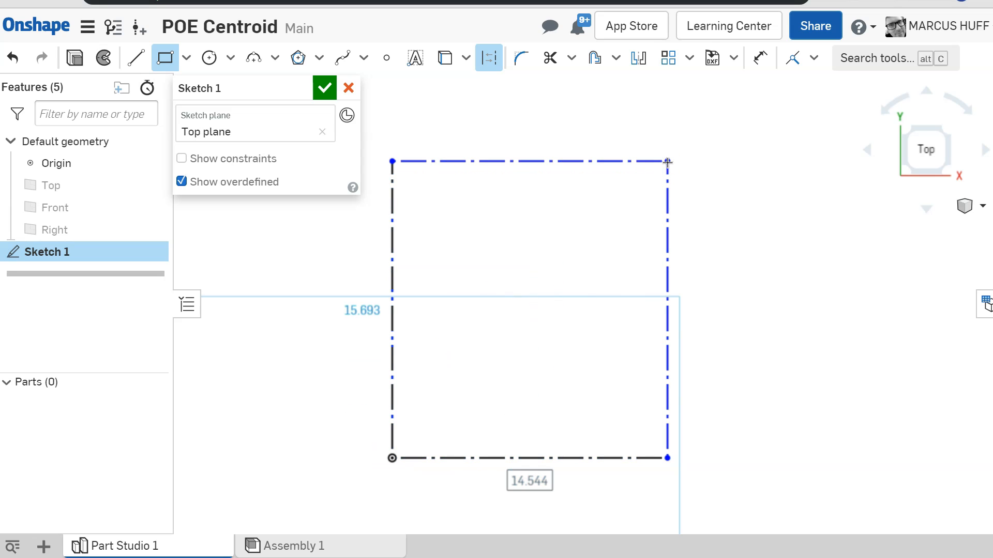
pyautogui.write('5')
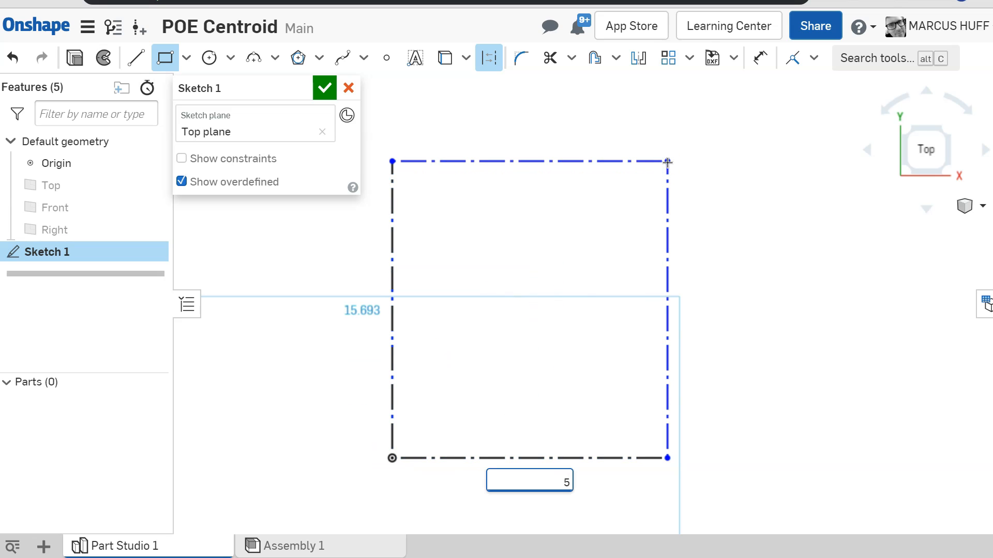
pyautogui.press('Return')
pyautogui.press('Tab')
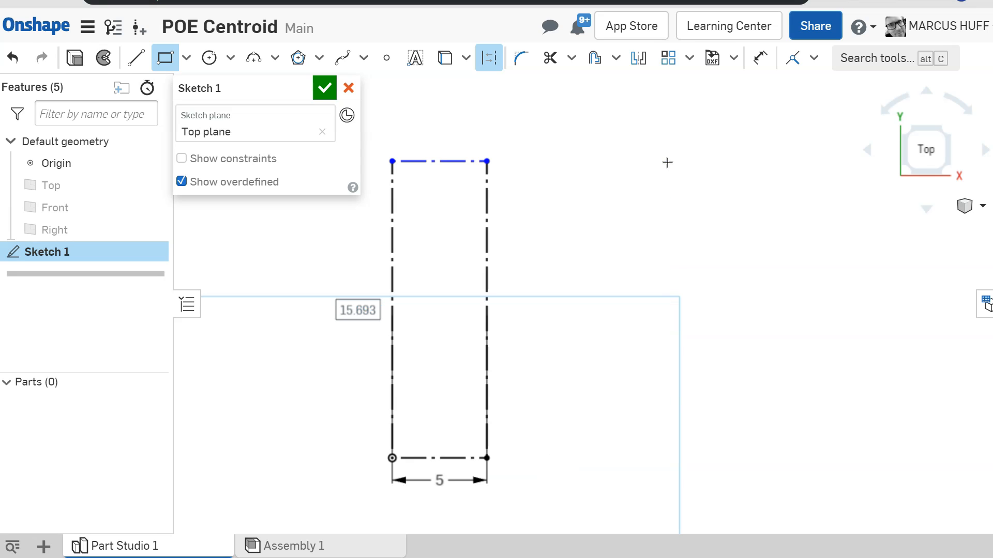
pyautogui.write('10')
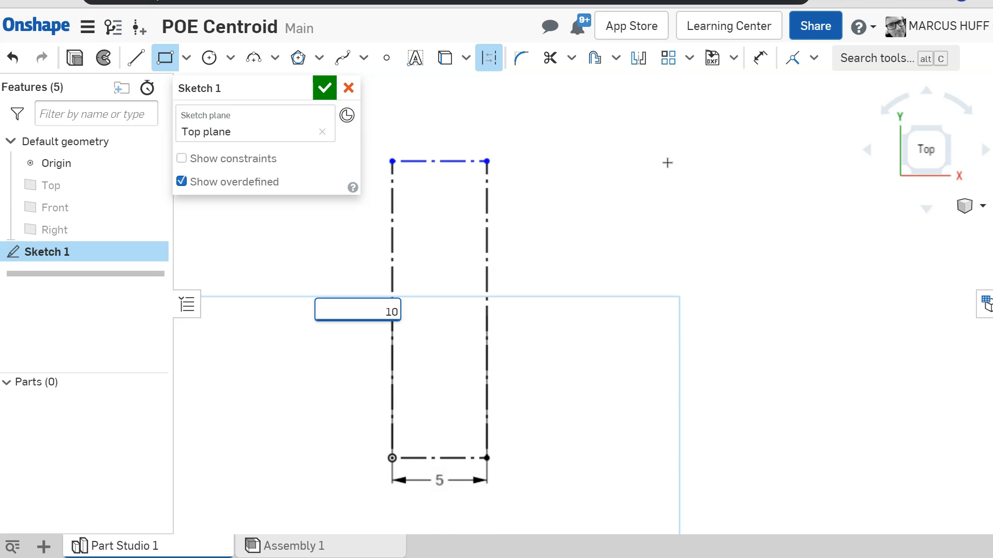
pyautogui.press('Return')
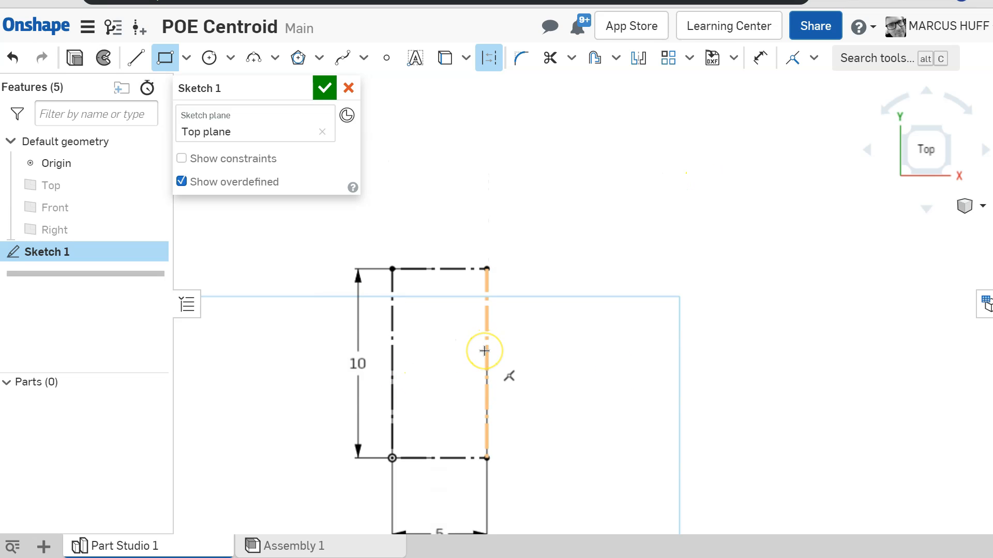
pyautogui.press('1')
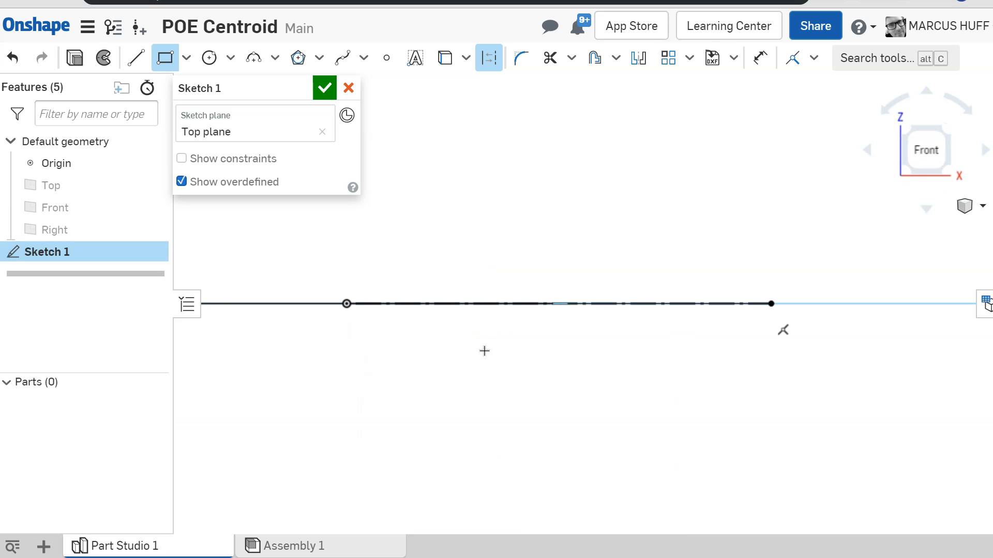
pyautogui.hotkey('shift', '2')
pyautogui.hotkey('shift', '3')
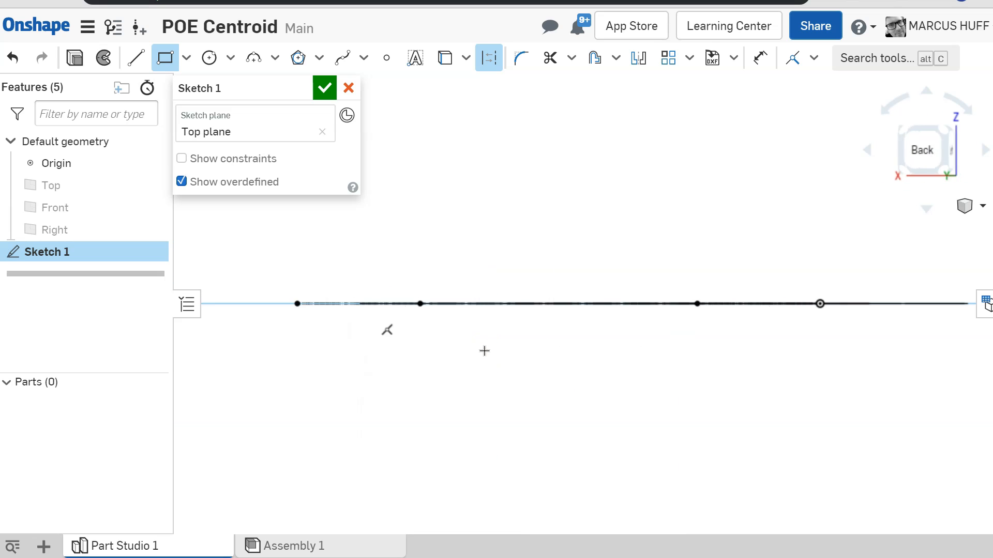
pyautogui.hotkey('shift', '5')
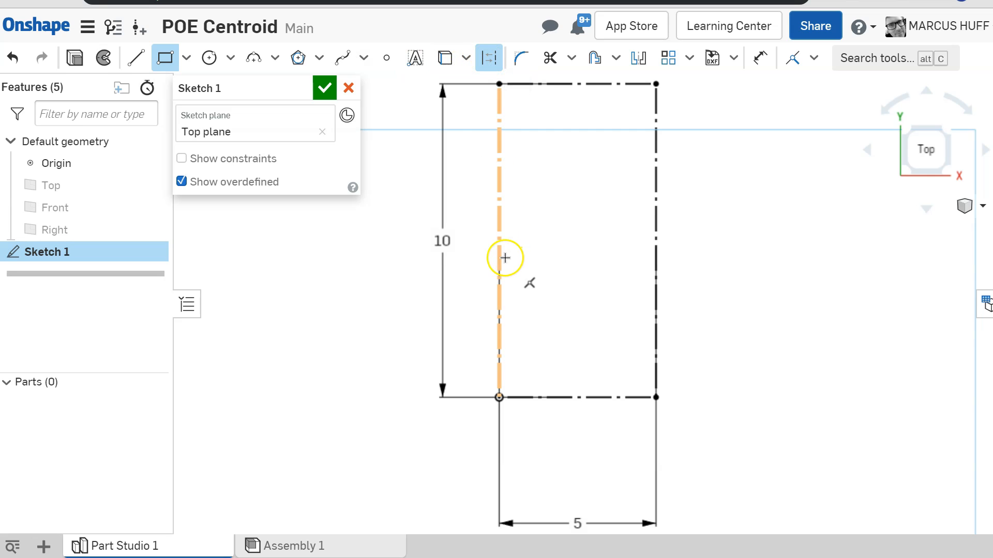
# Draw a horizontal construction line joining the midpoints of the construction rectangle's two long sides
pyautogui.click(499, 241)
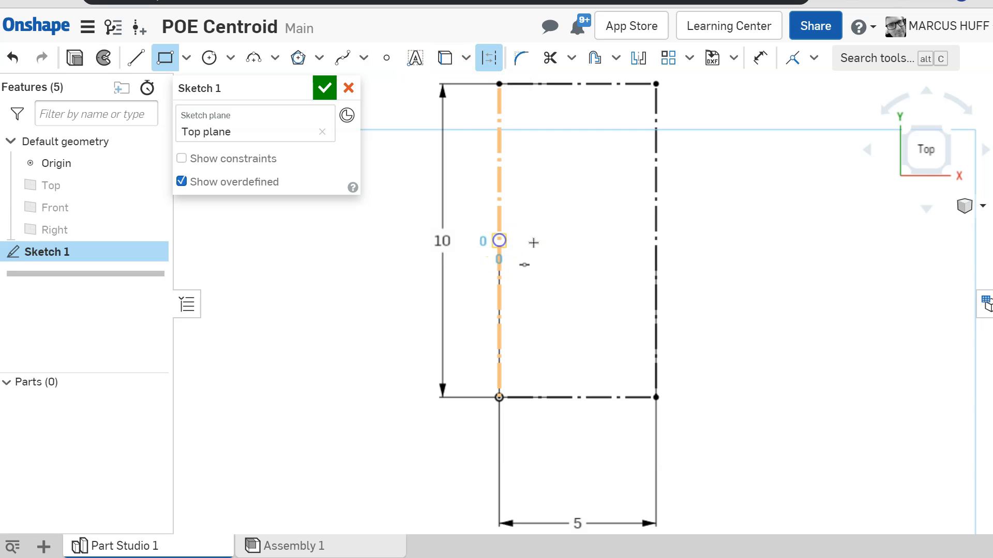
pyautogui.press('Escape')
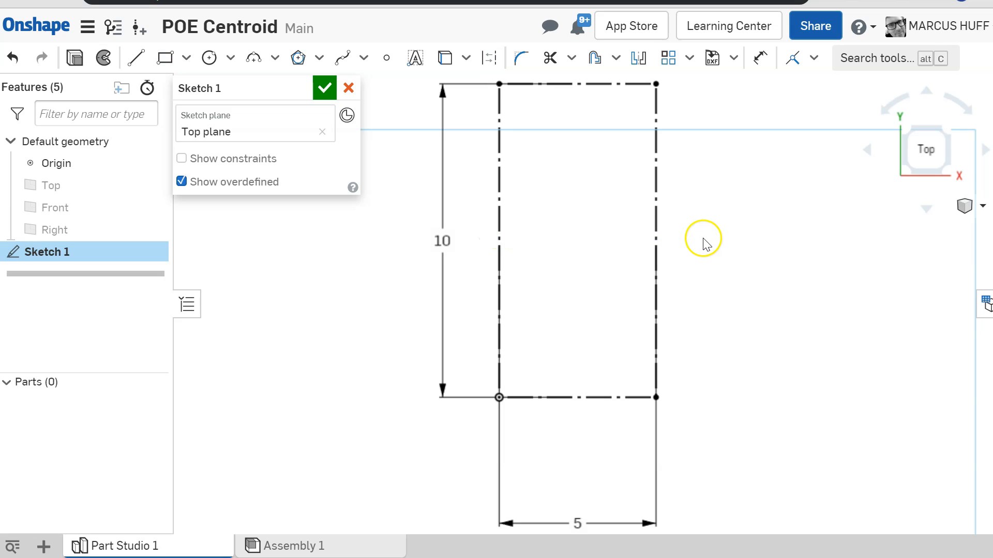
pyautogui.click(135, 58)
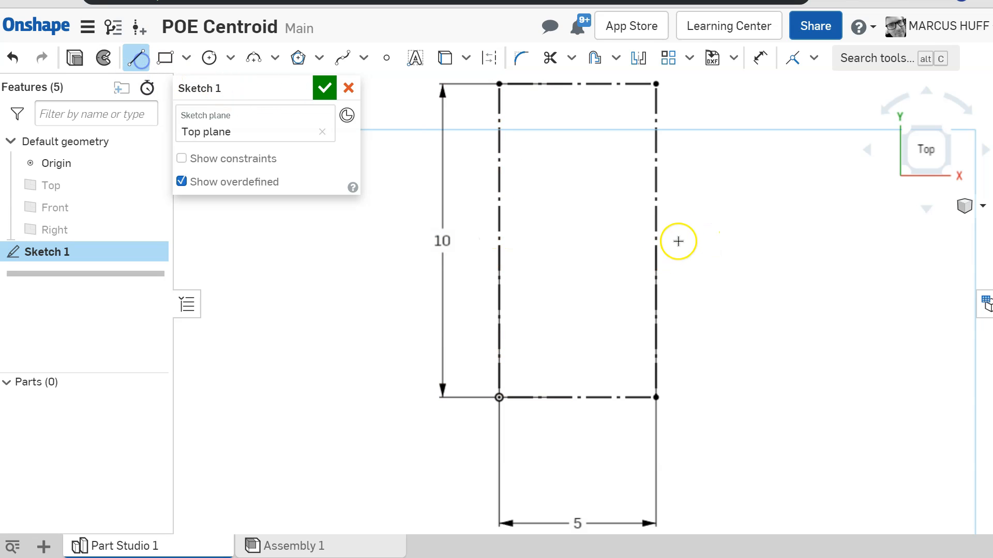
pyautogui.click(499, 240)
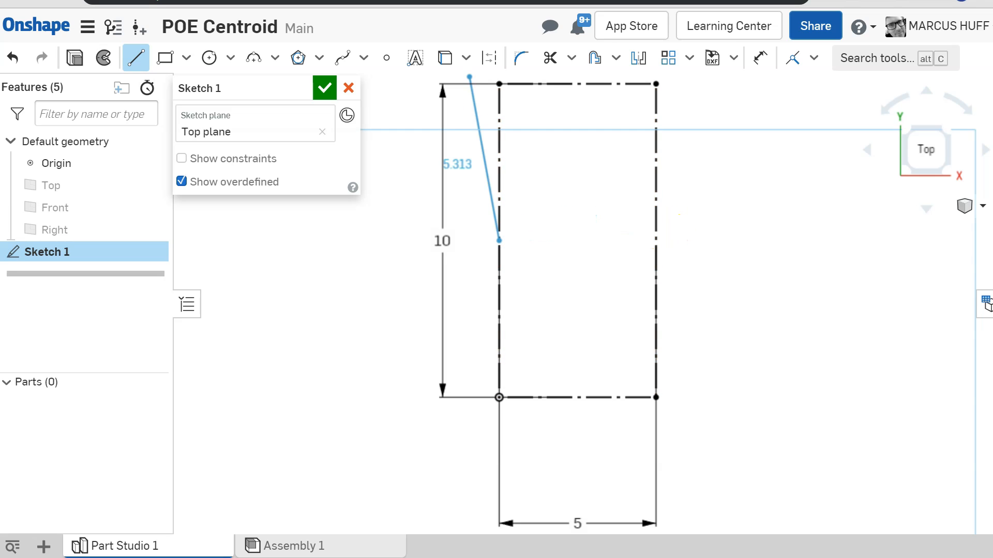
pyautogui.click(489, 57)
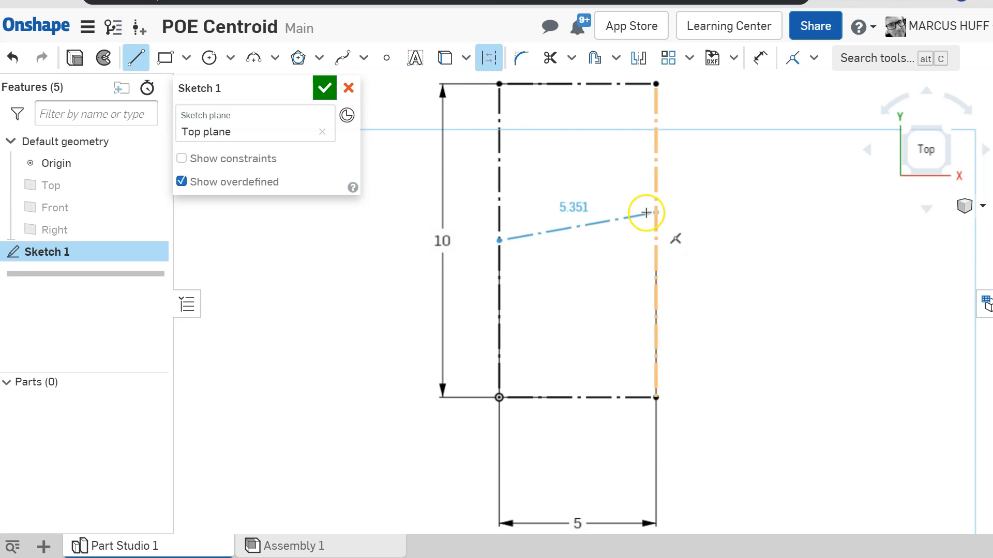
pyautogui.click(656, 240)
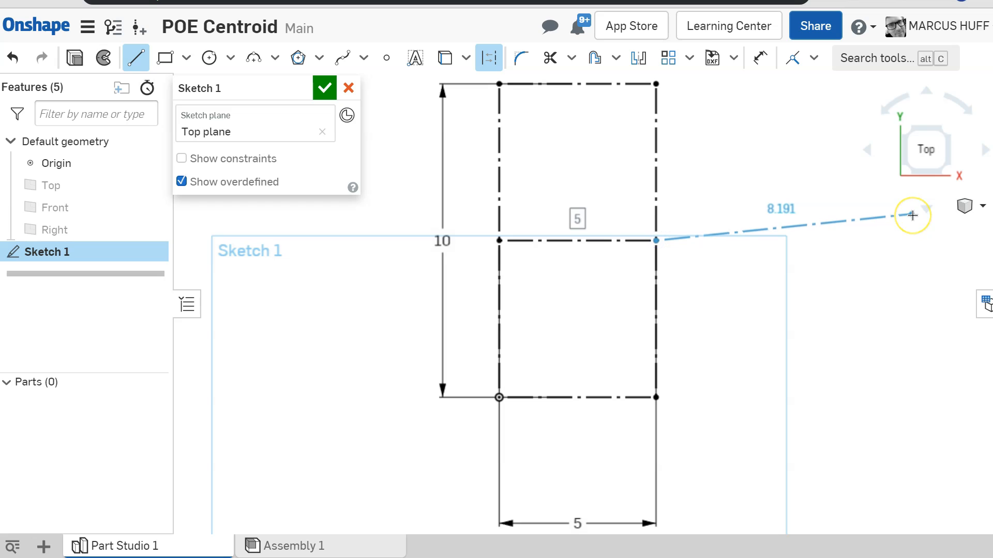
pyautogui.press('Escape')
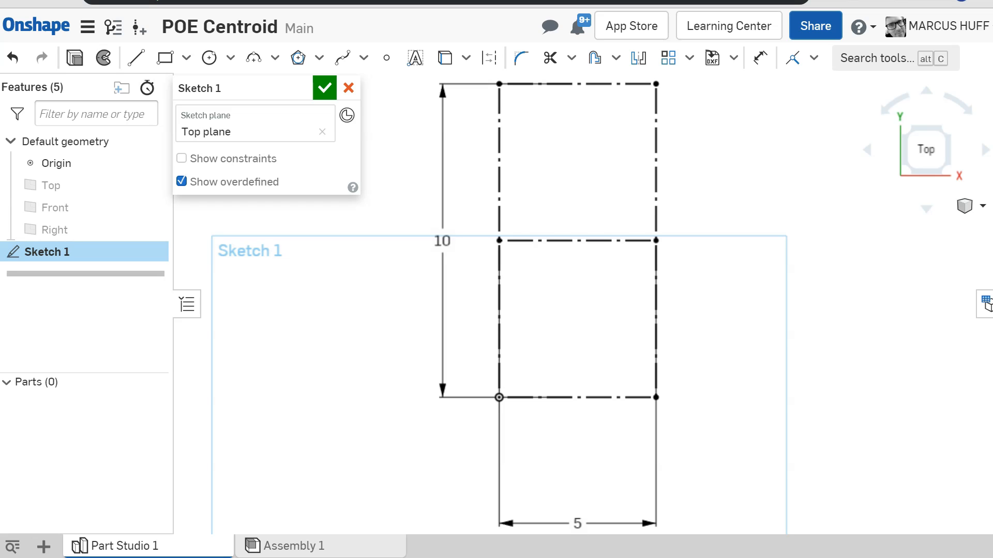
# Try a construction rectangle about 2.5 cm high from the origin to the opposite long side, and undo it
pyautogui.click(165, 59)
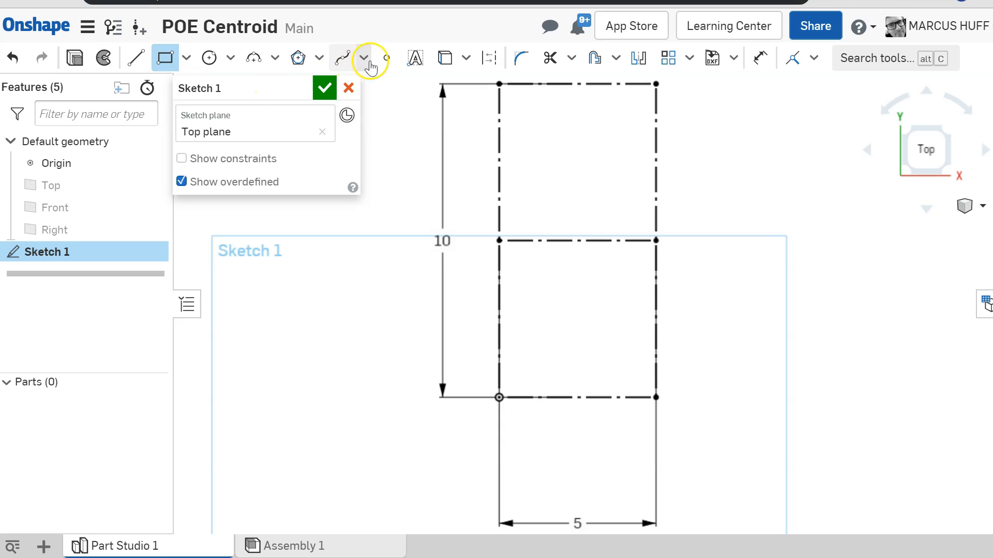
pyautogui.click(488, 56)
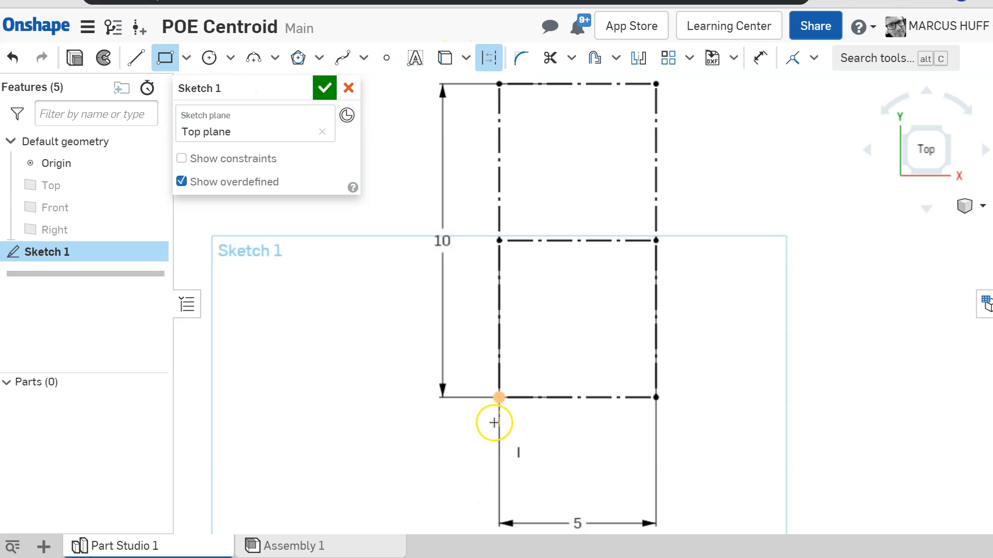
pyautogui.click(499, 397)
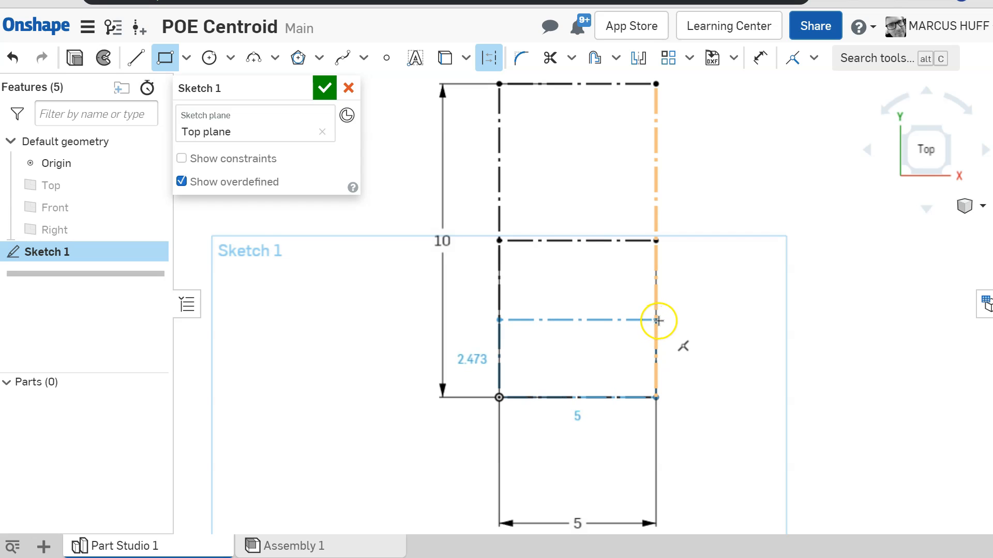
pyautogui.click(657, 320)
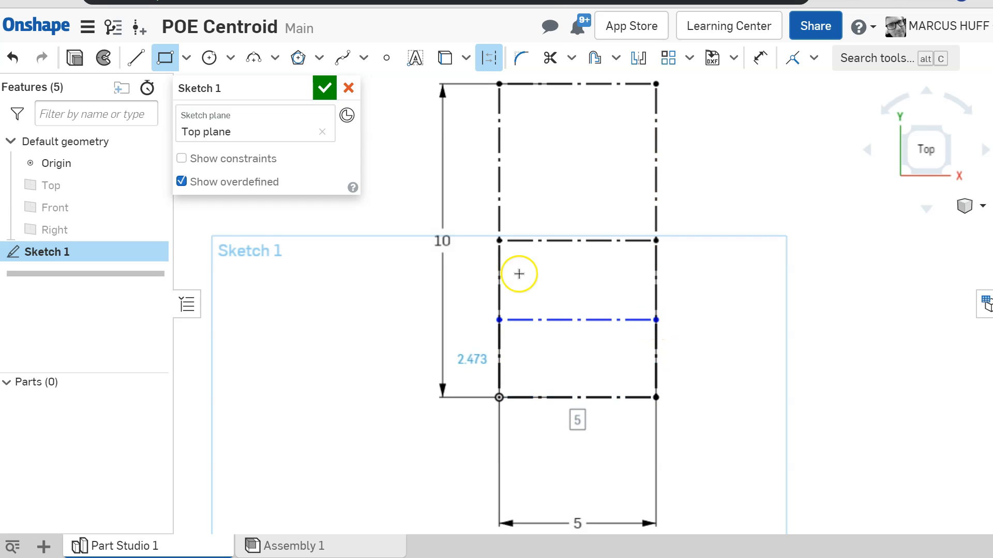
pyautogui.click(490, 58)
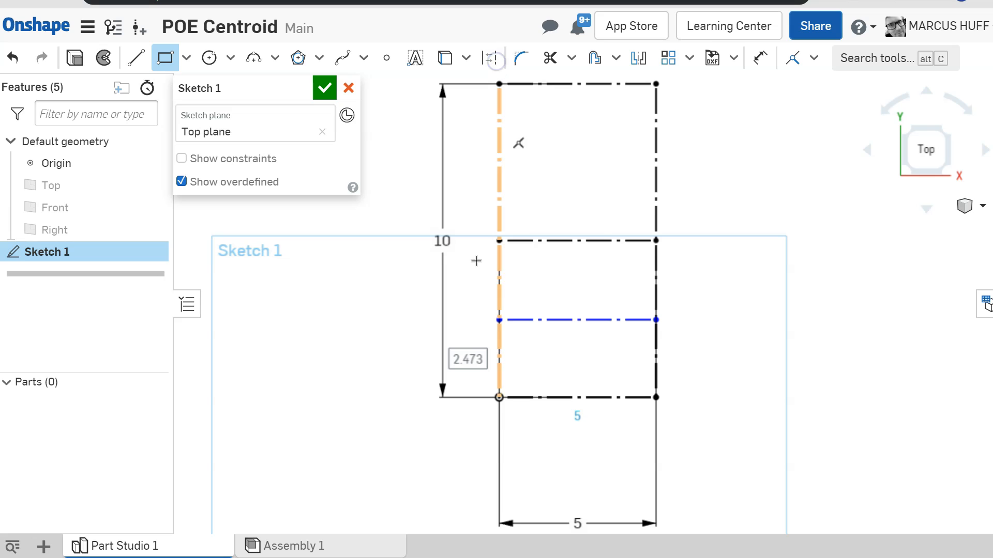
pyautogui.hotkey('ctrl', 'z')
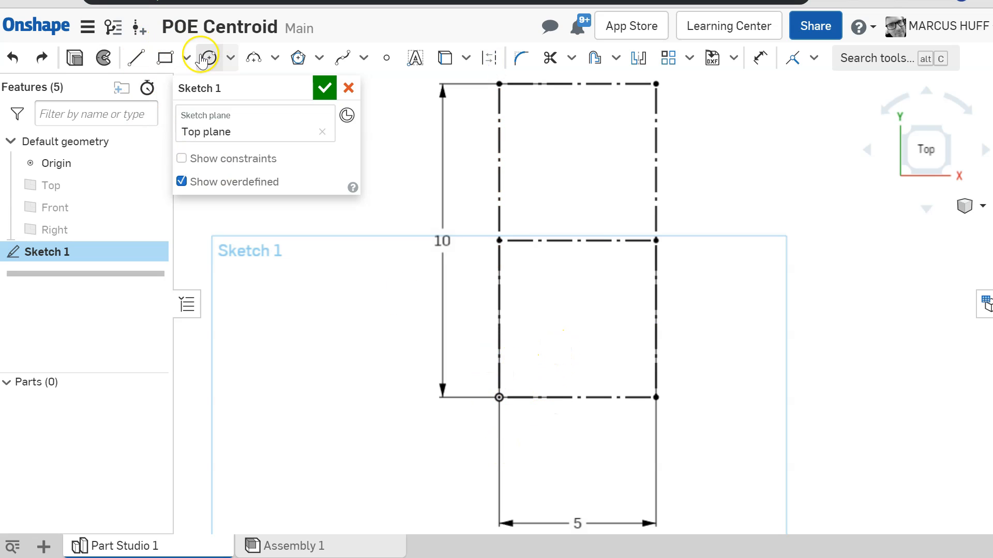
# Draw a solid-line rectangle from the origin to the opposite long side, 5 cm wide and about 1.6 cm high
pyautogui.click(165, 58)
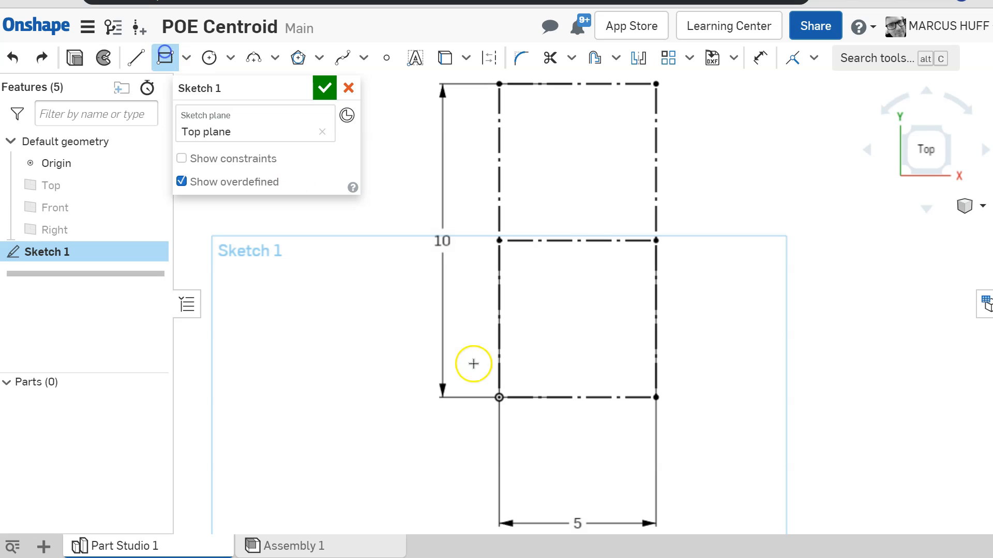
pyautogui.click(499, 397)
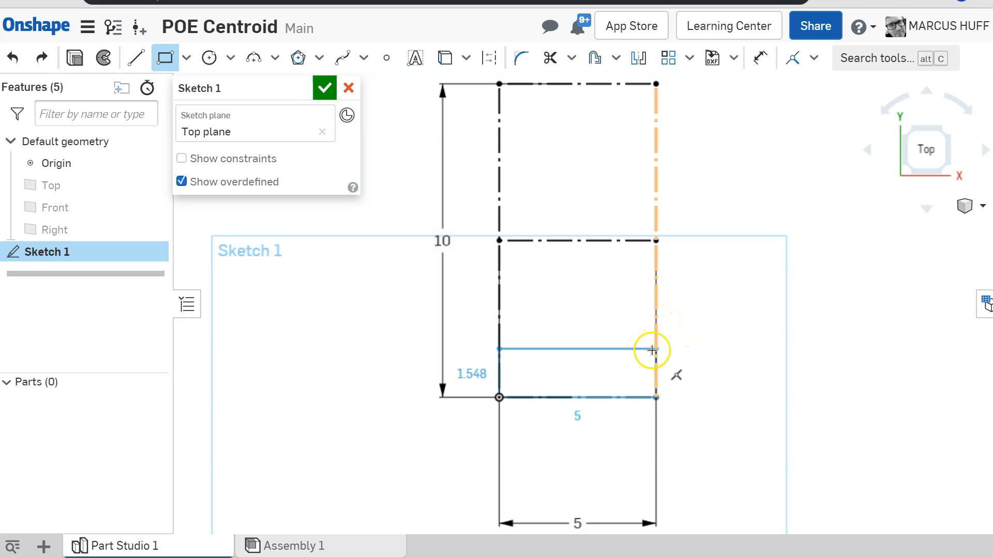
pyautogui.click(653, 349)
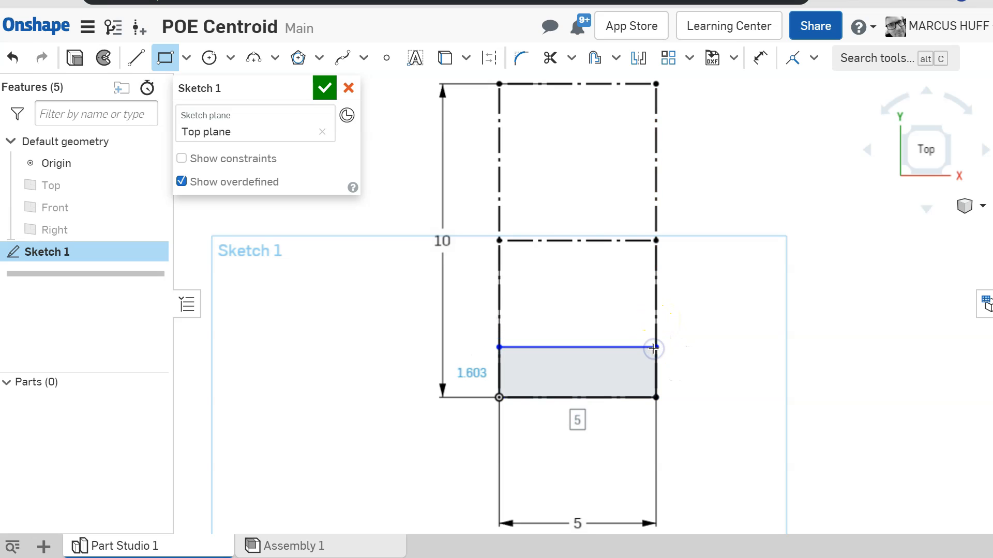
# Set the lower solid rectangle's height to 2 cm
pyautogui.write('2')
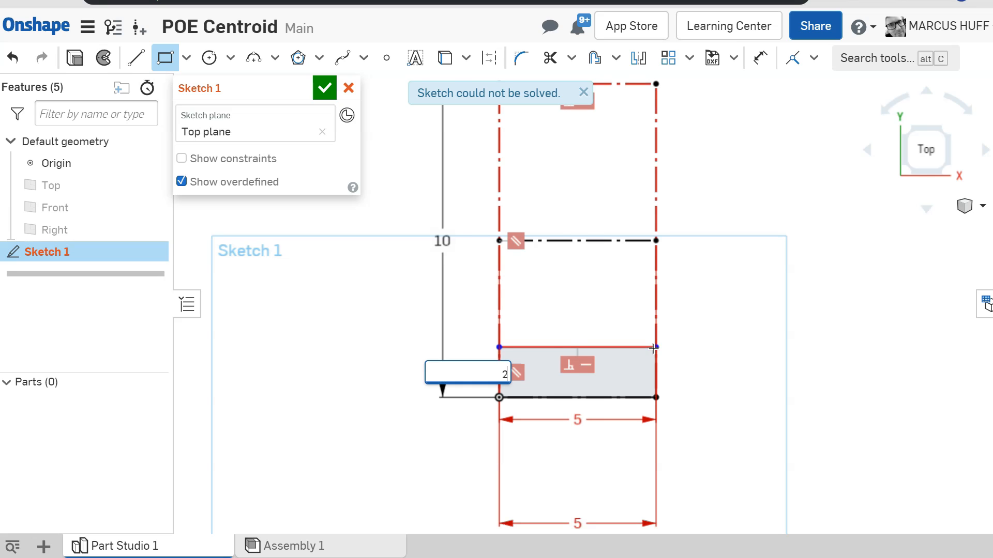
pyautogui.press('Return')
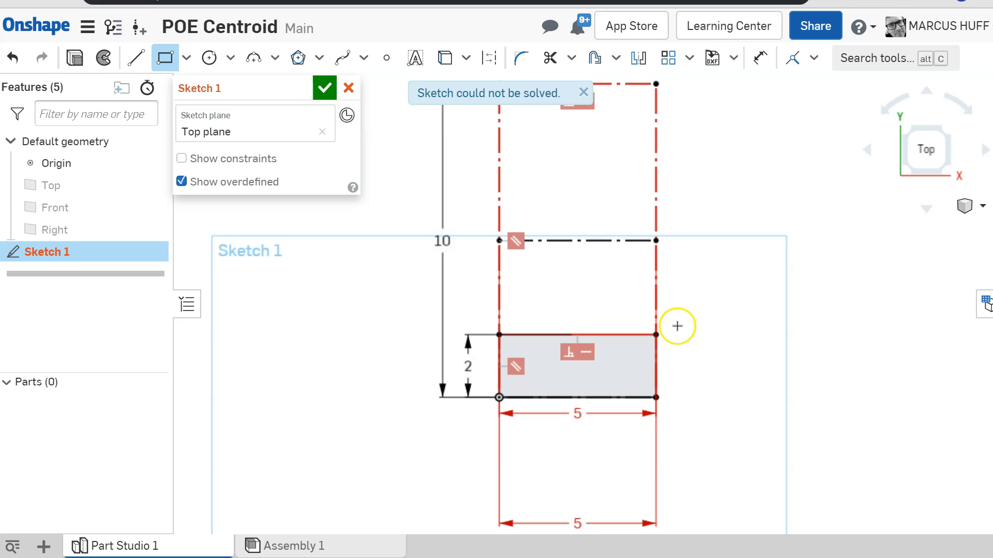
pyautogui.click(838, 301)
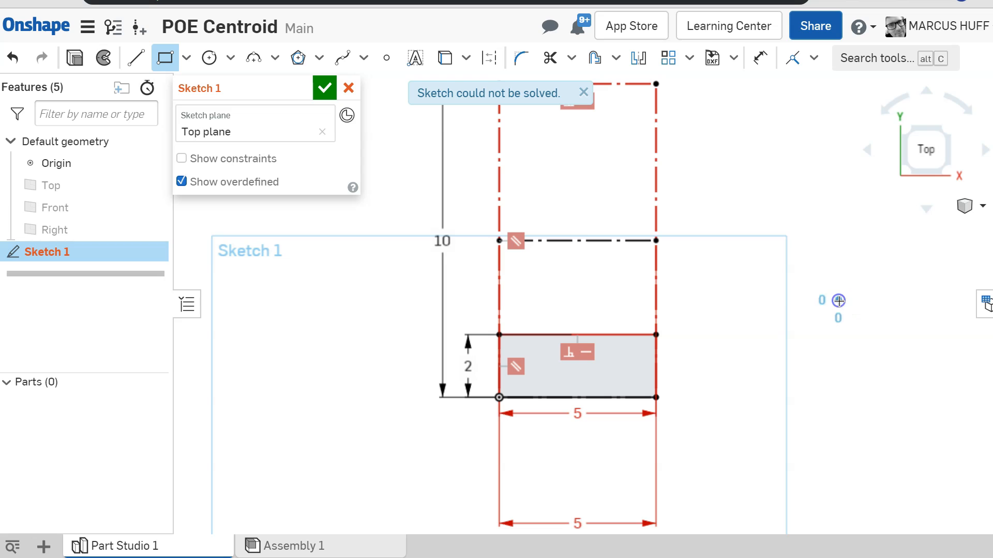
pyautogui.press('Escape')
# Draw a solid rectangle 5 cm wide and 2 cm high from the layout's upper-left corner to its opposite long side
pyautogui.scroll(3, 766, 347)
pyautogui.scroll(-3, 774, 350)
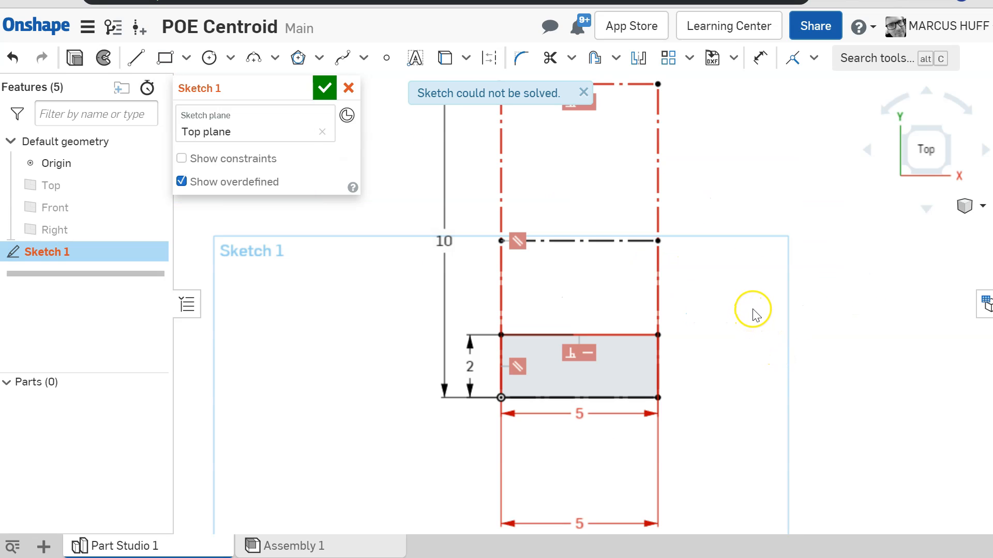
pyautogui.moveTo(754, 309); pyautogui.dragTo(791, 447)
pyautogui.moveTo(728, 300)
pyautogui.mouseDown(button='middle')
pyautogui.moveTo(793, 468)
pyautogui.moveTo(775, 398)
pyautogui.mouseUp(button='middle')
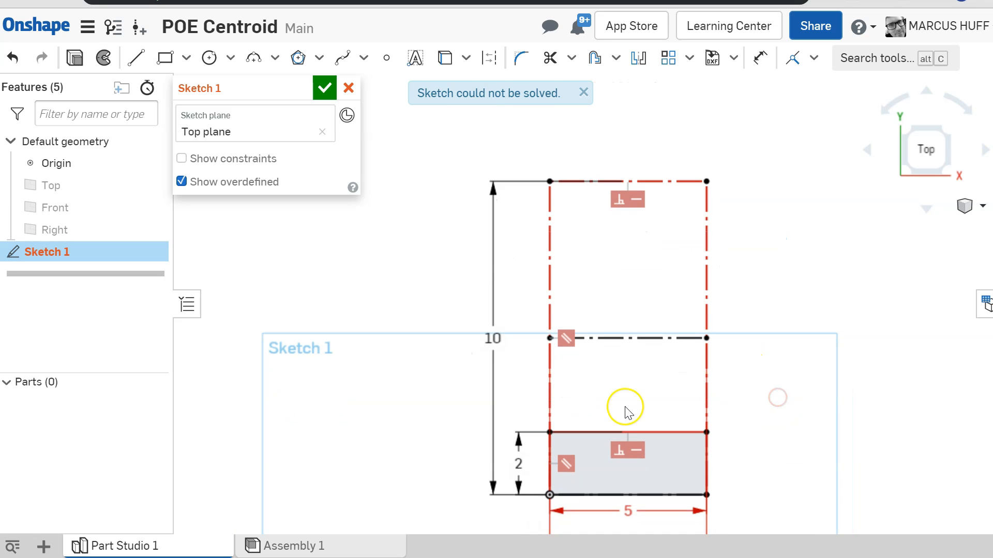
pyautogui.click(166, 58)
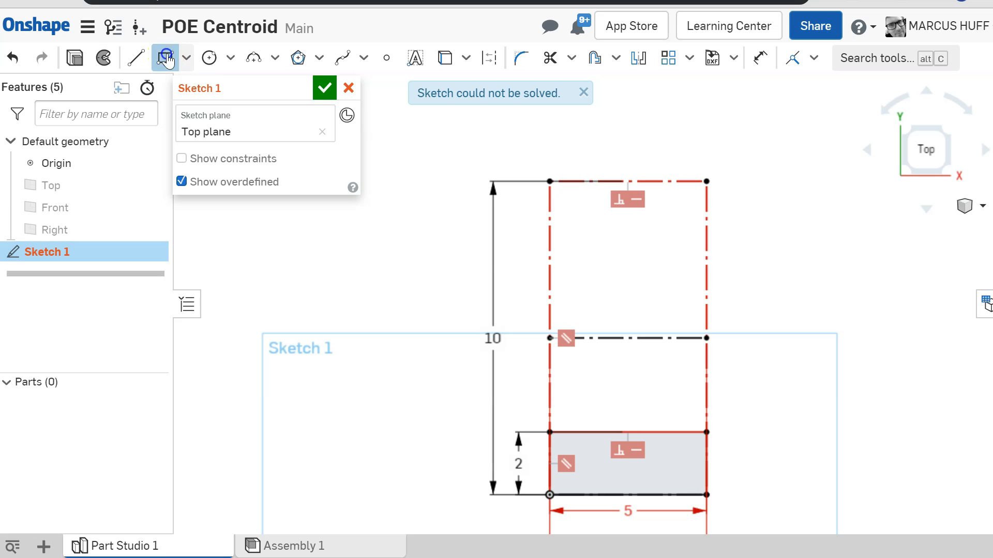
pyautogui.click(550, 181)
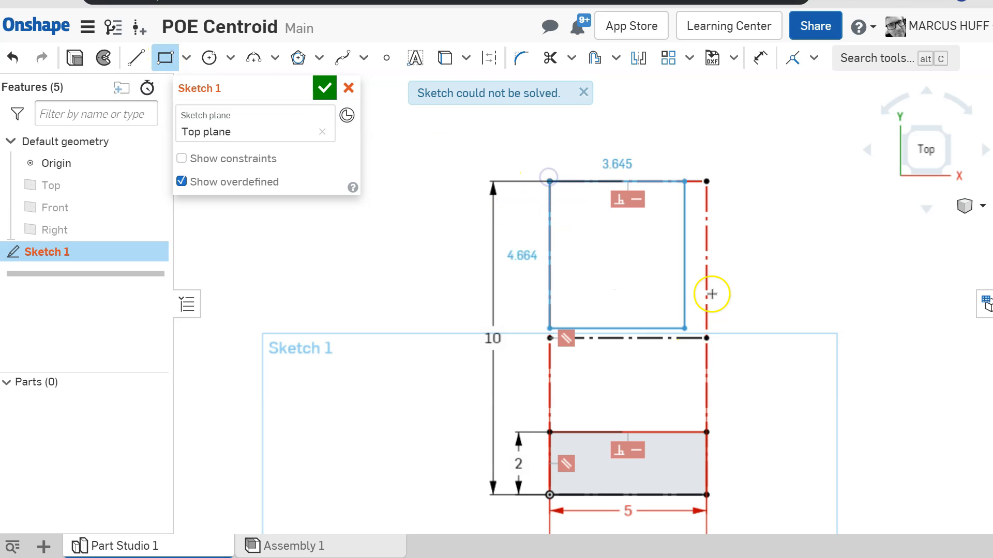
pyautogui.click(707, 260)
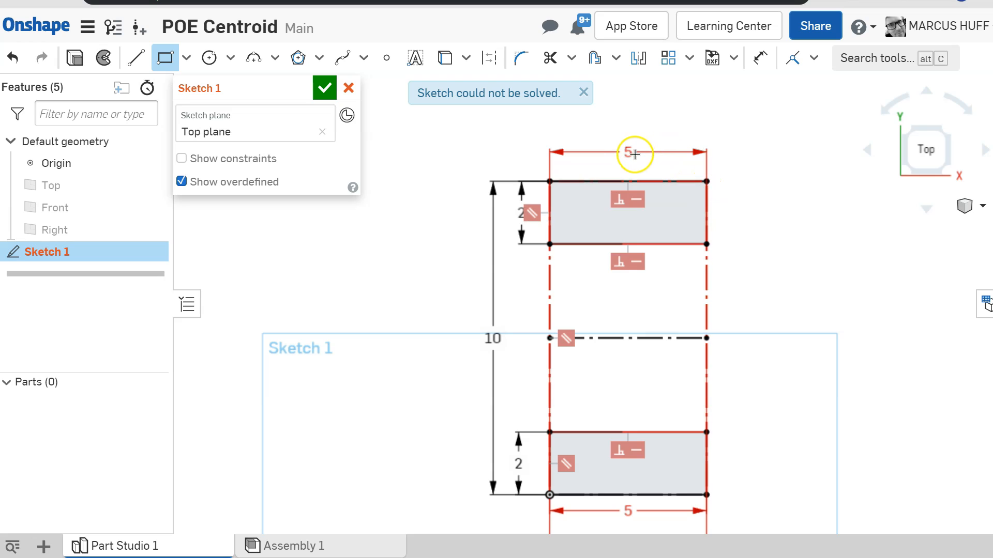
pyautogui.rightClick(627, 152)
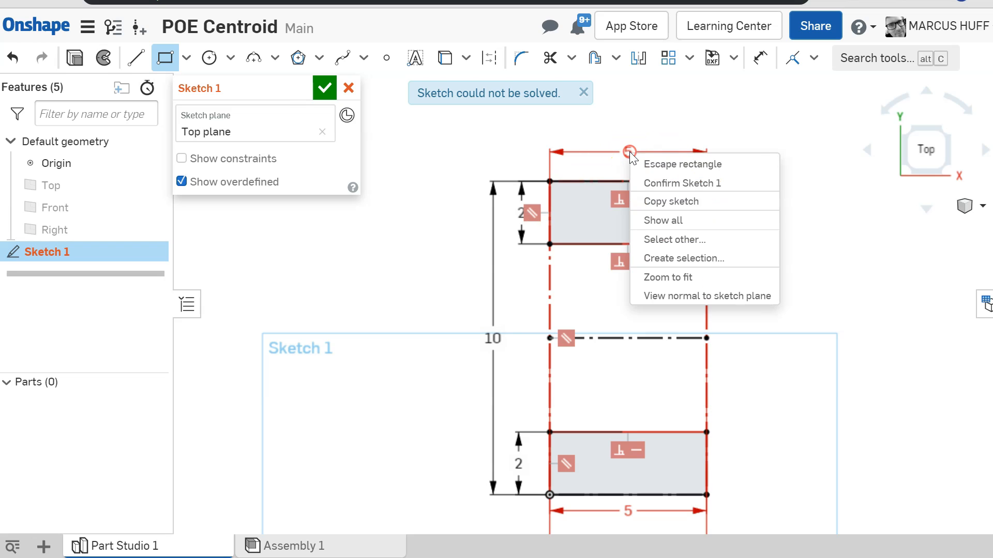
pyautogui.press('Escape')
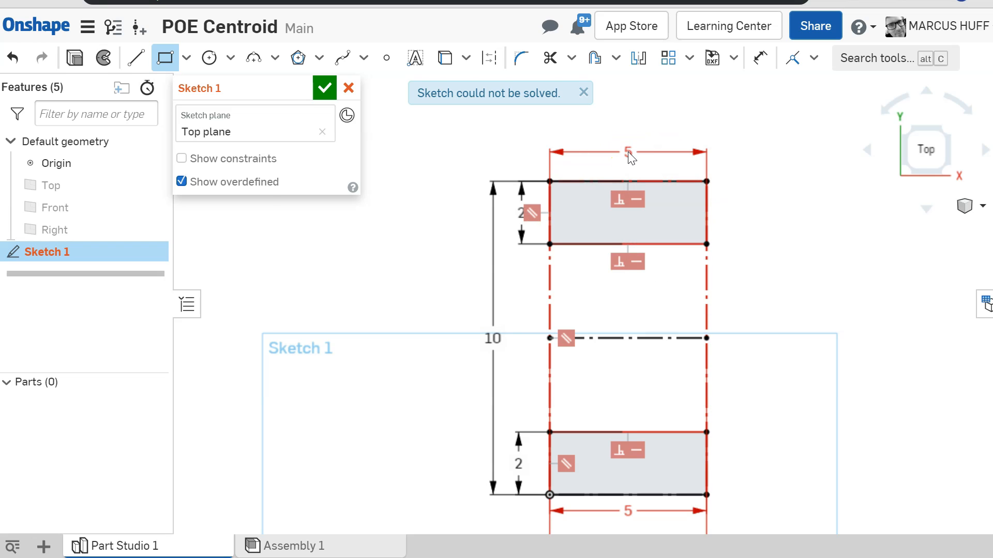
pyautogui.press('Escape')
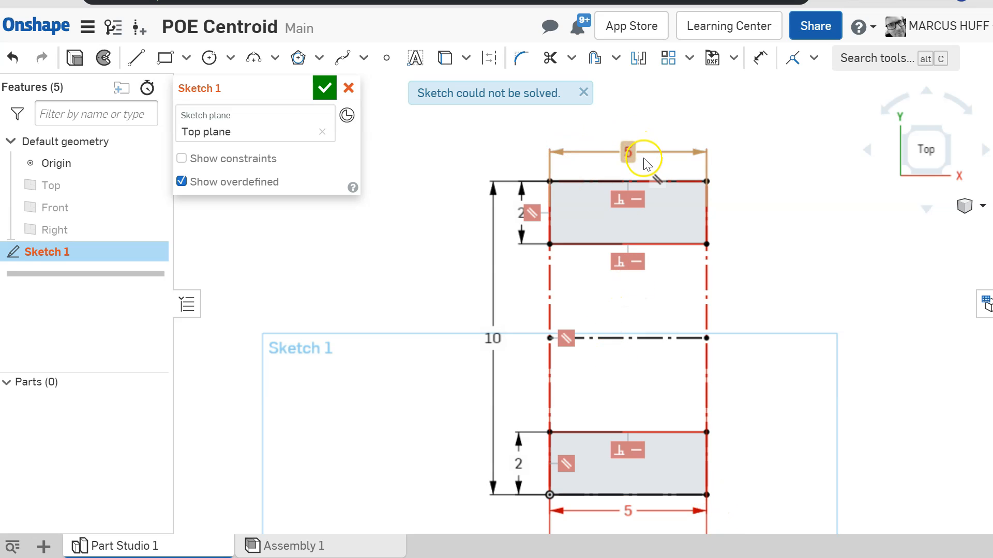
pyautogui.rightClick(628, 150)
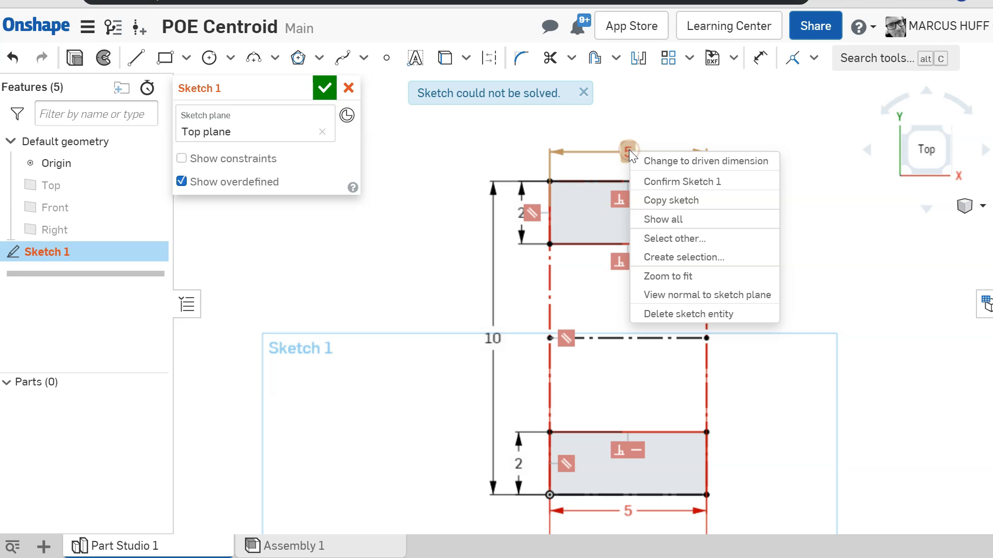
pyautogui.click(902, 290)
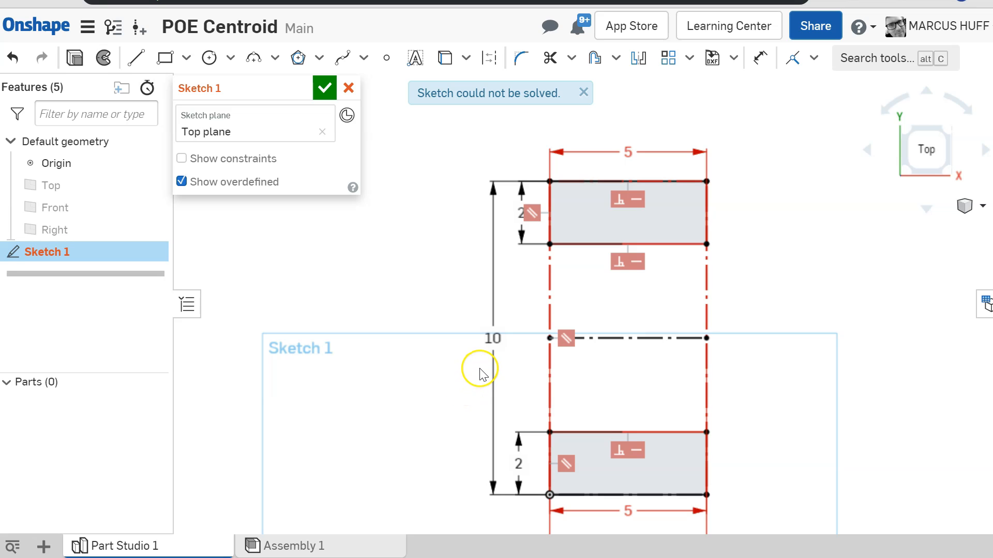
# Place a point on the upper rectangle's lower edge and dimension it 2 cm from the left long side
pyautogui.click(389, 58)
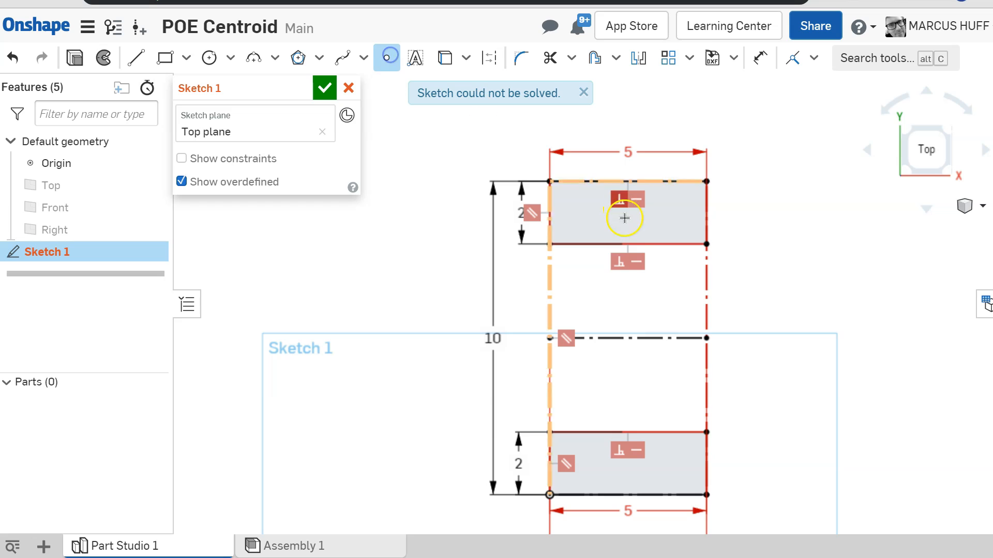
pyautogui.click(592, 244)
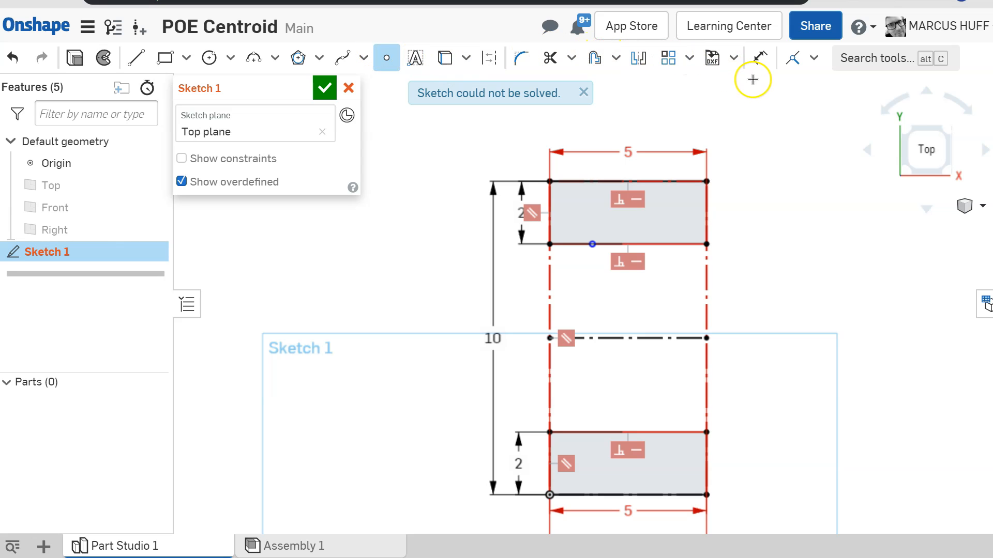
pyautogui.click(756, 58)
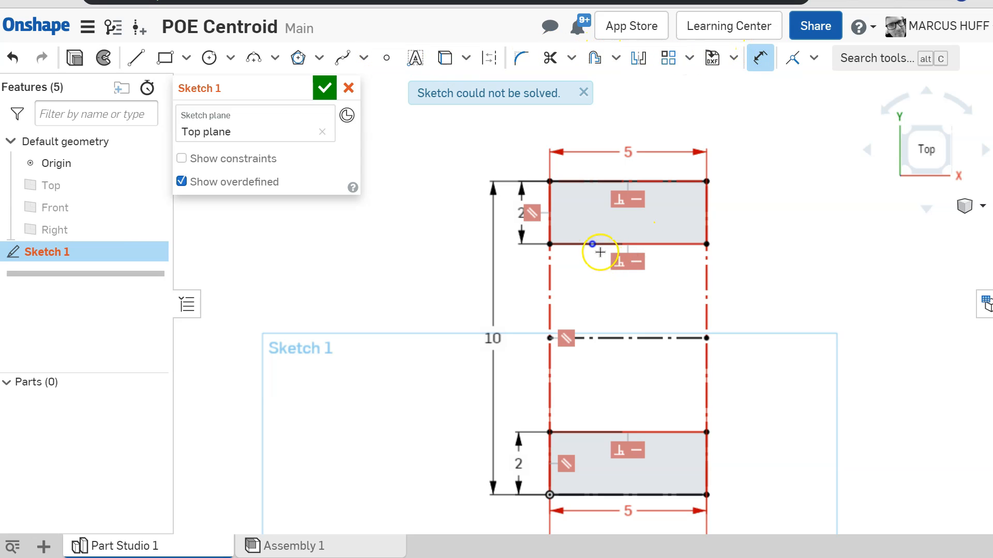
pyautogui.click(592, 244)
pyautogui.click(565, 281)
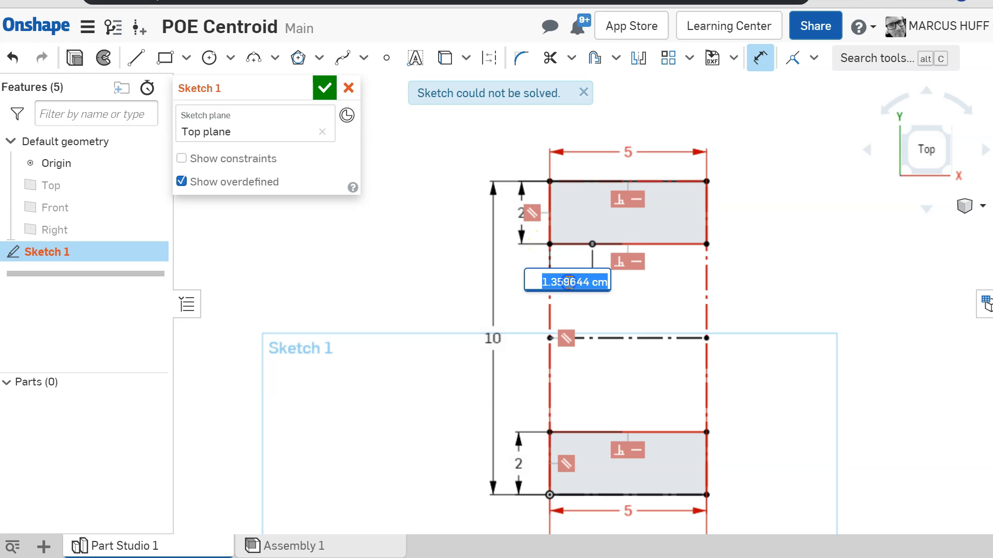
pyautogui.write('2')
pyautogui.press('Return')
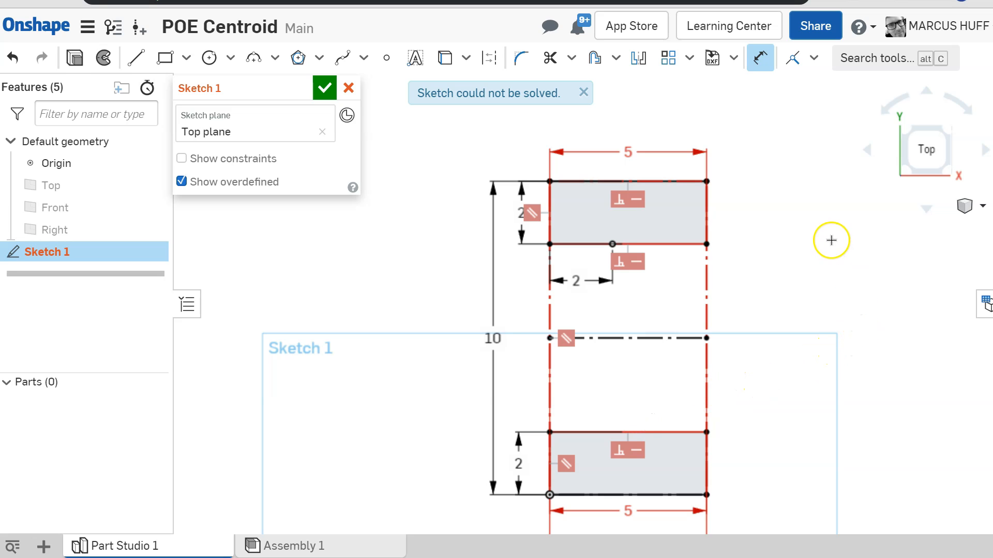
# Draw a web rectangle 1 cm wide and 6 cm high from the point to the lower rectangle, and finish the sketch
pyautogui.click(164, 58)
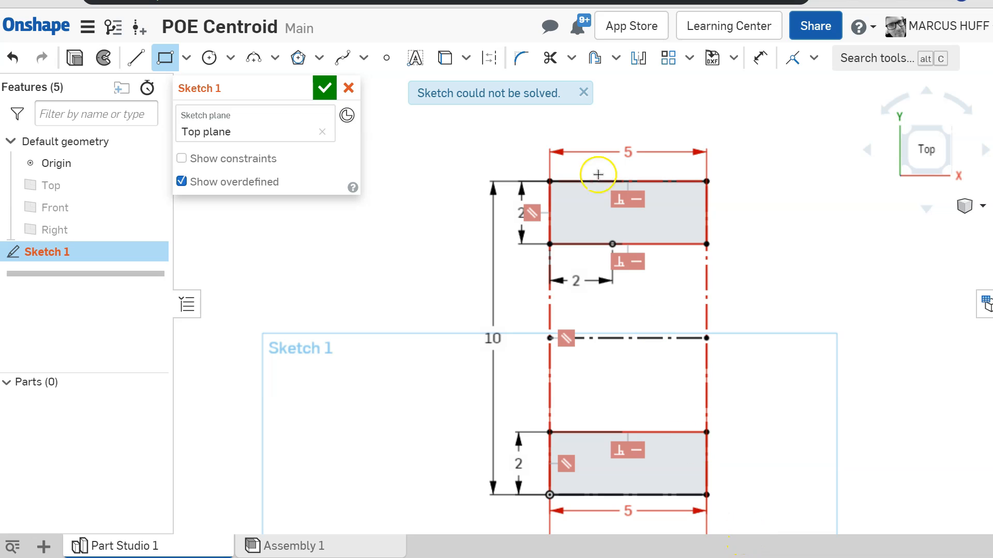
pyautogui.click(612, 244)
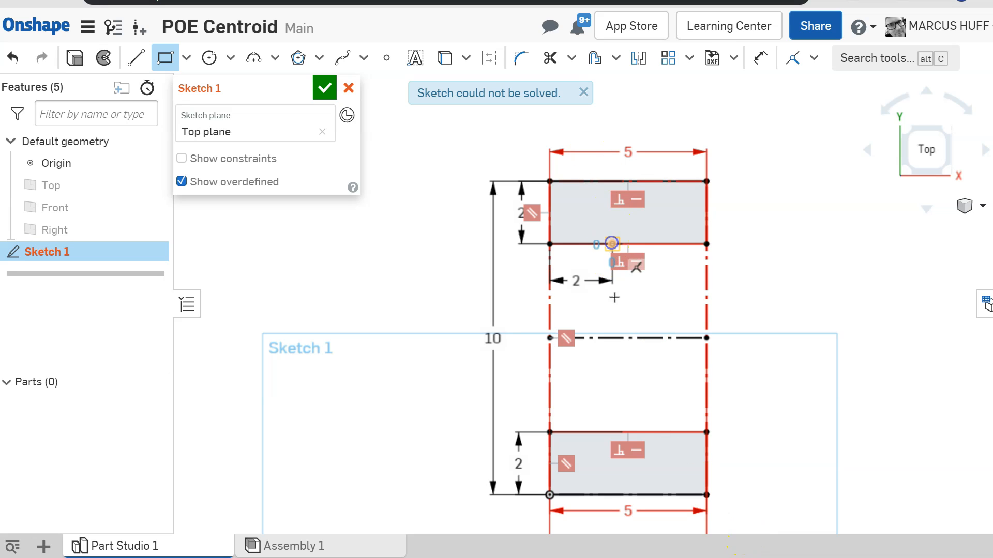
pyautogui.click(645, 430)
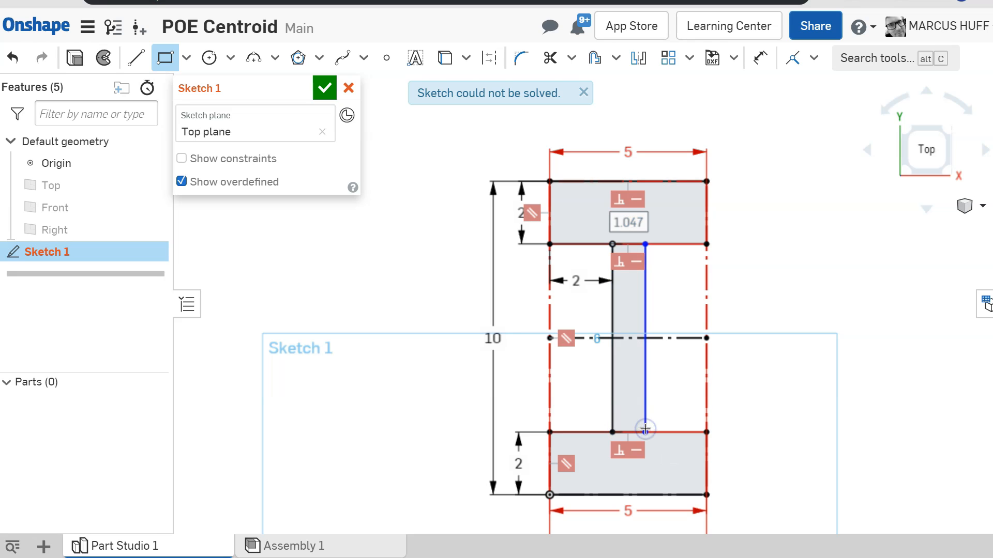
pyautogui.write('1')
pyautogui.press('Tab')
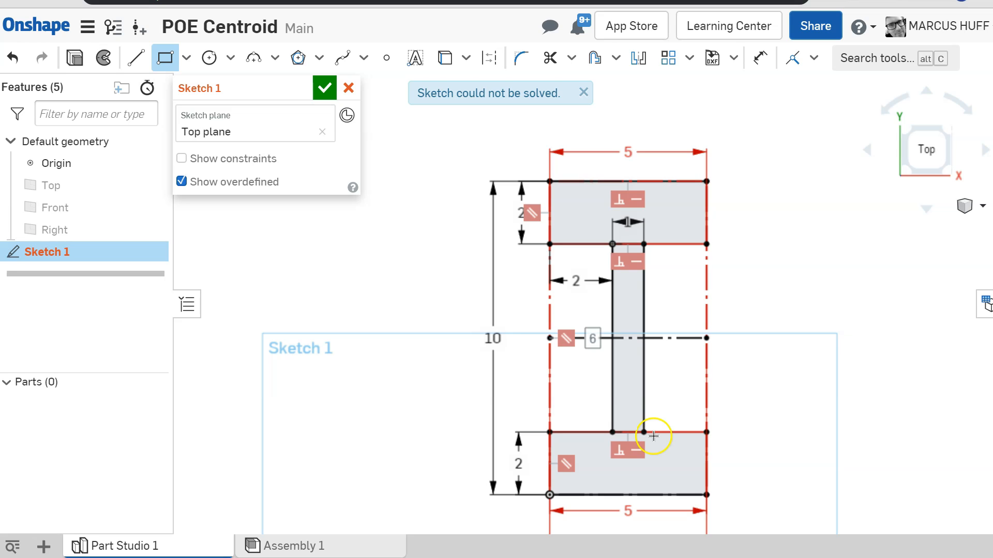
pyautogui.press('Return')
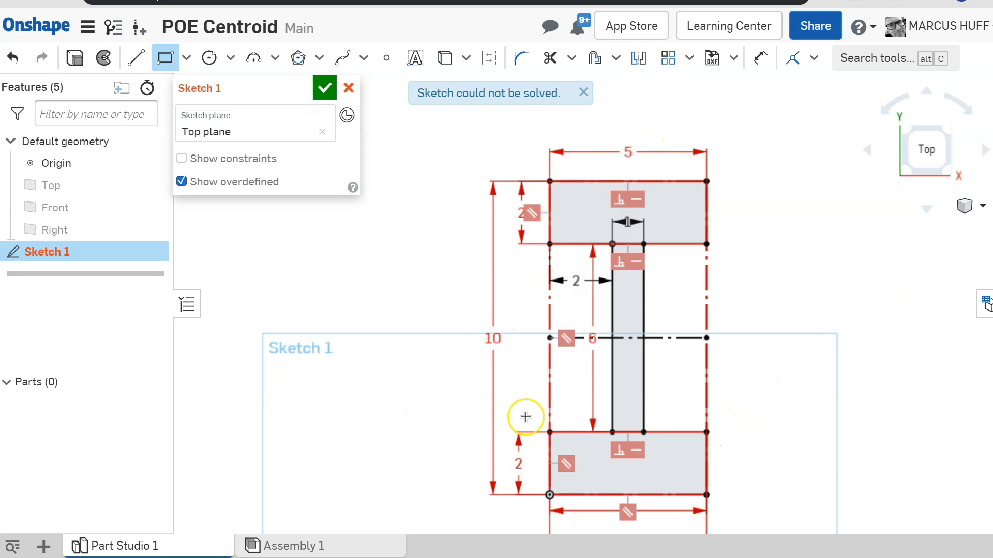
pyautogui.click(817, 275)
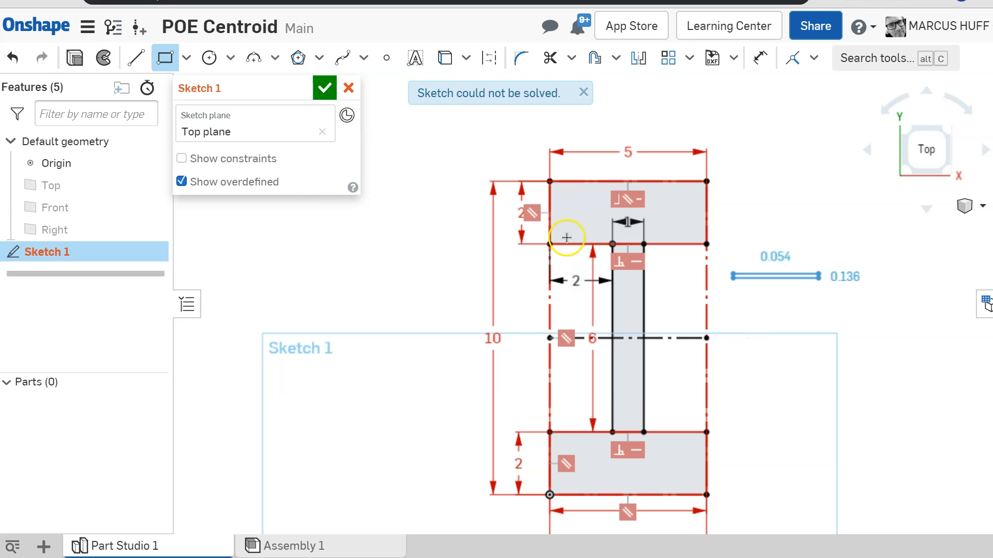
pyautogui.click(325, 88)
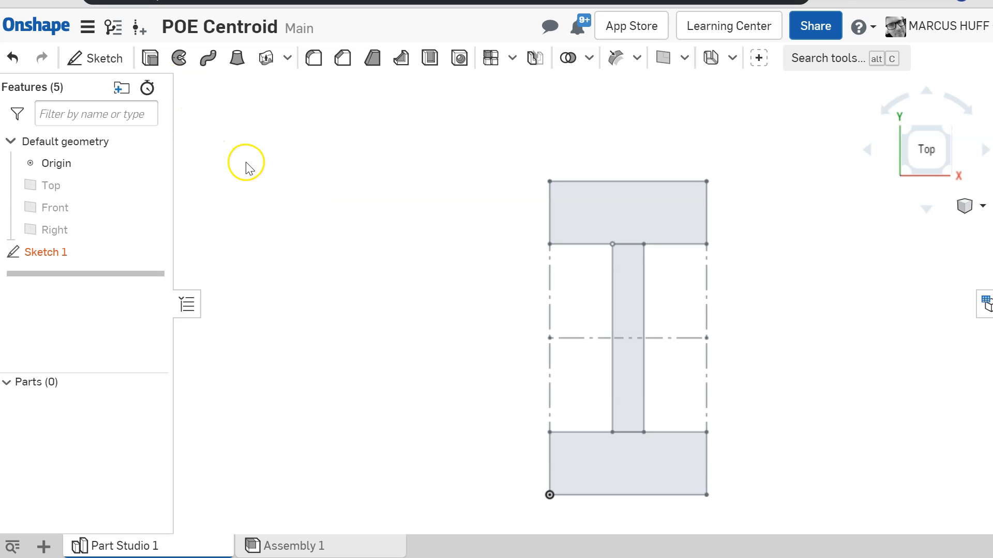
# Extrude all three sketch regions as a new solid with a blind depth of 0.1 cm
pyautogui.hotkey('shift', '7')
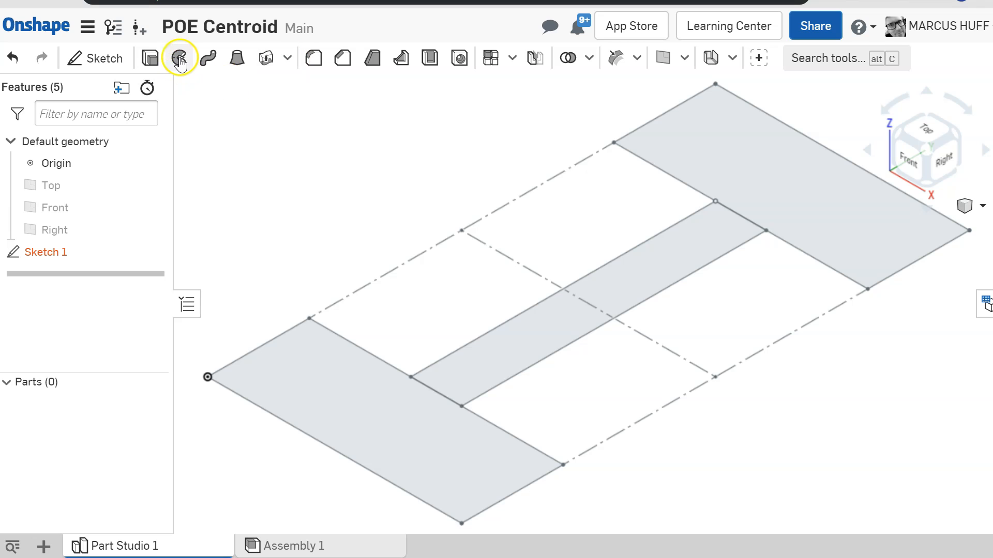
pyautogui.click(155, 67)
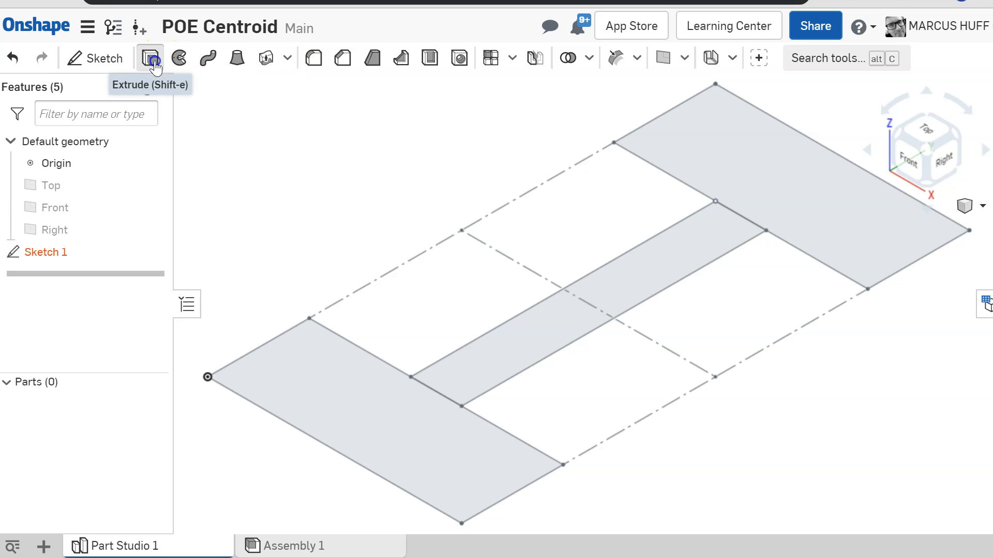
pyautogui.click(743, 169)
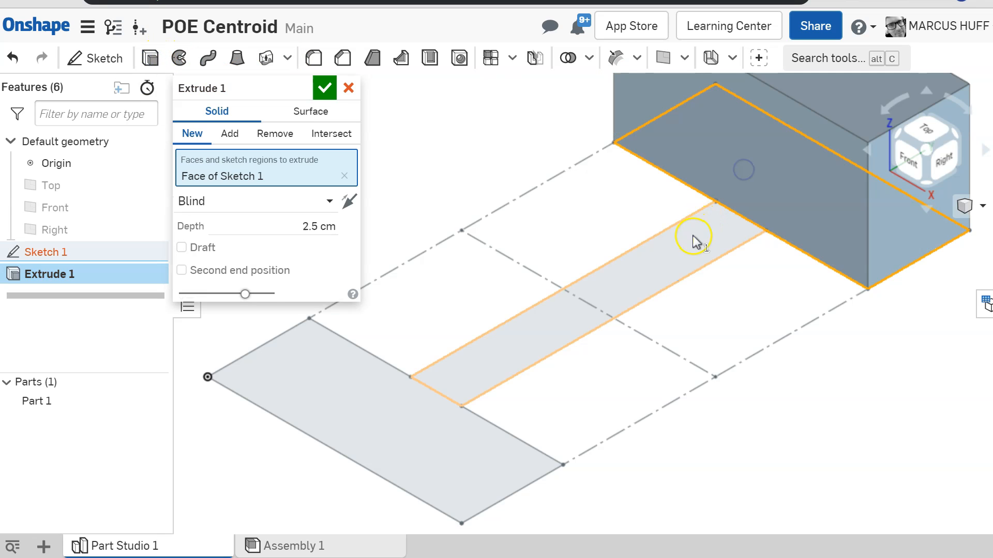
pyautogui.click(688, 260)
pyautogui.click(408, 434)
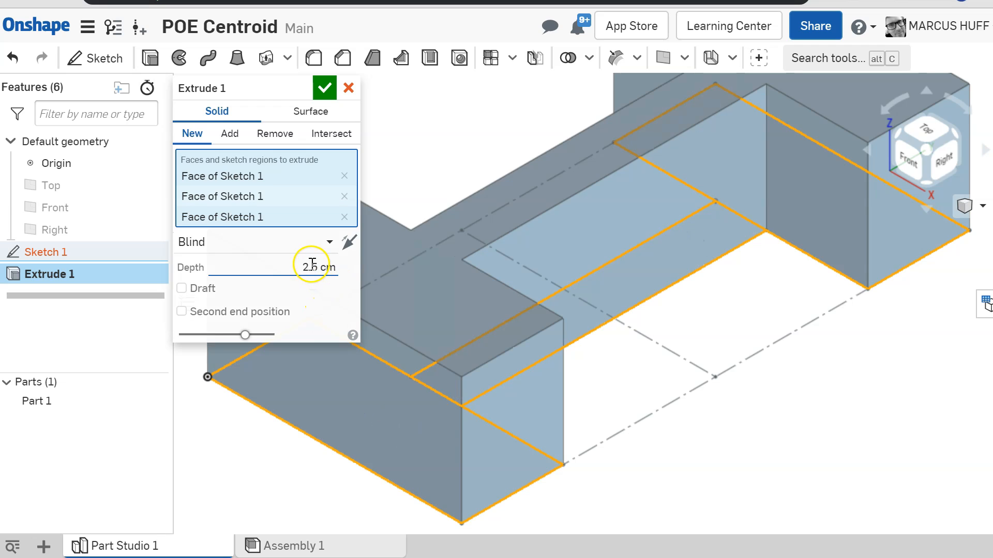
pyautogui.click(253, 263)
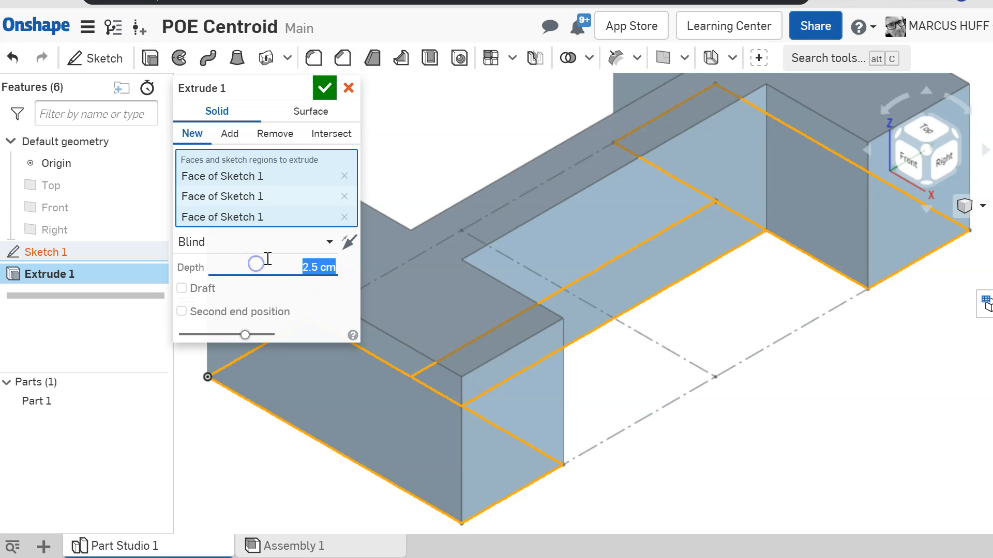
pyautogui.write('0.')
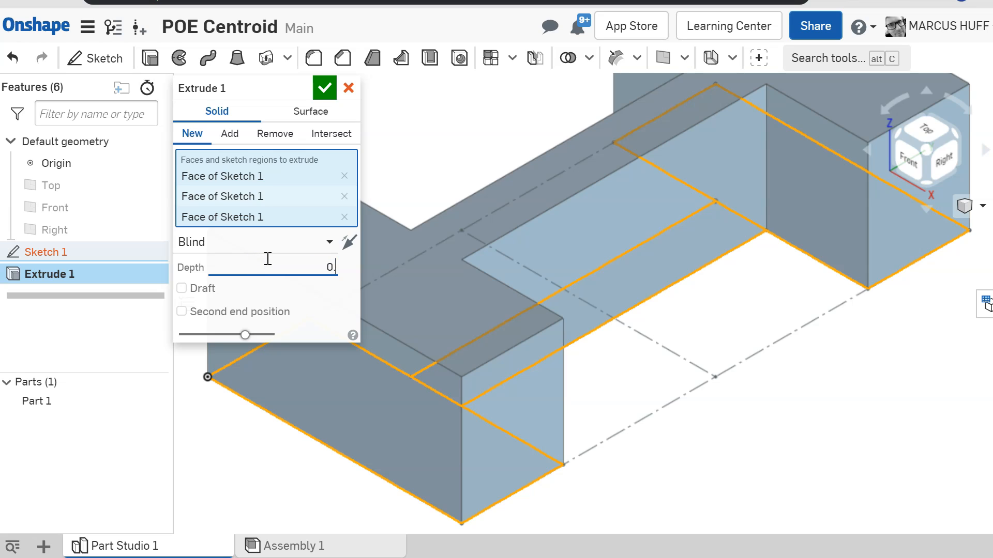
pyautogui.write('1')
pyautogui.press('Tab')
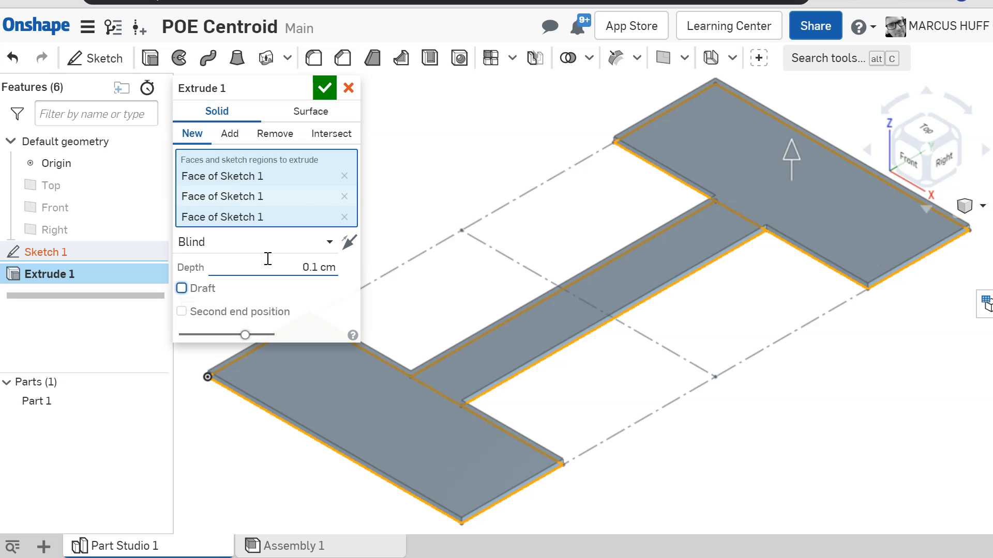
pyautogui.click(325, 88)
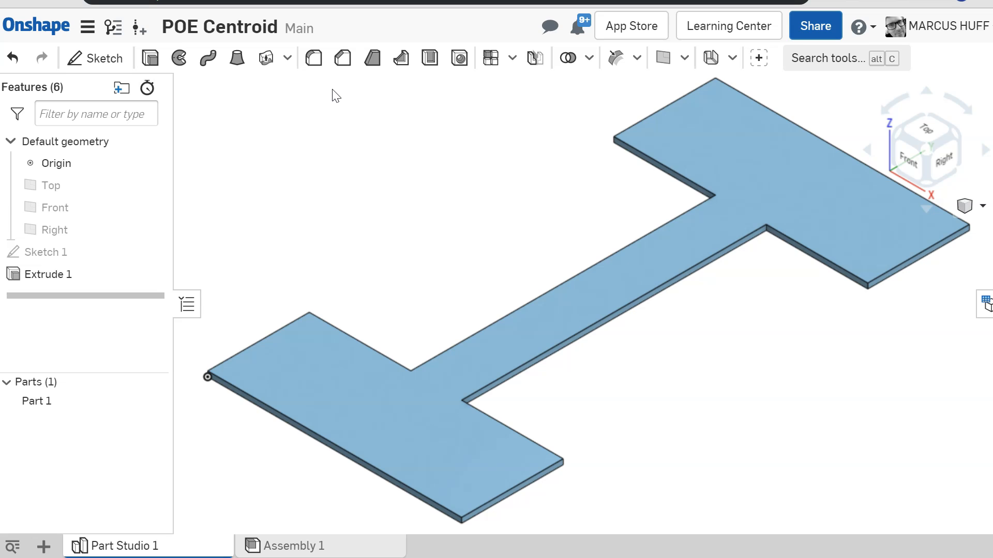
# Assign the ABS material from the Onshape Material Library to Part 1
pyautogui.click(50, 401)
pyautogui.rightClick(50, 401)
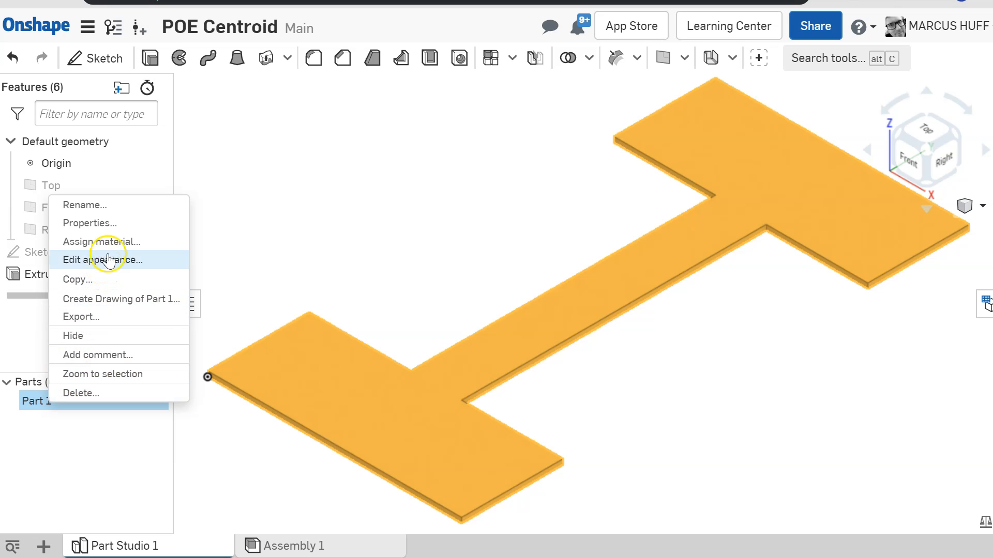
pyautogui.click(110, 248)
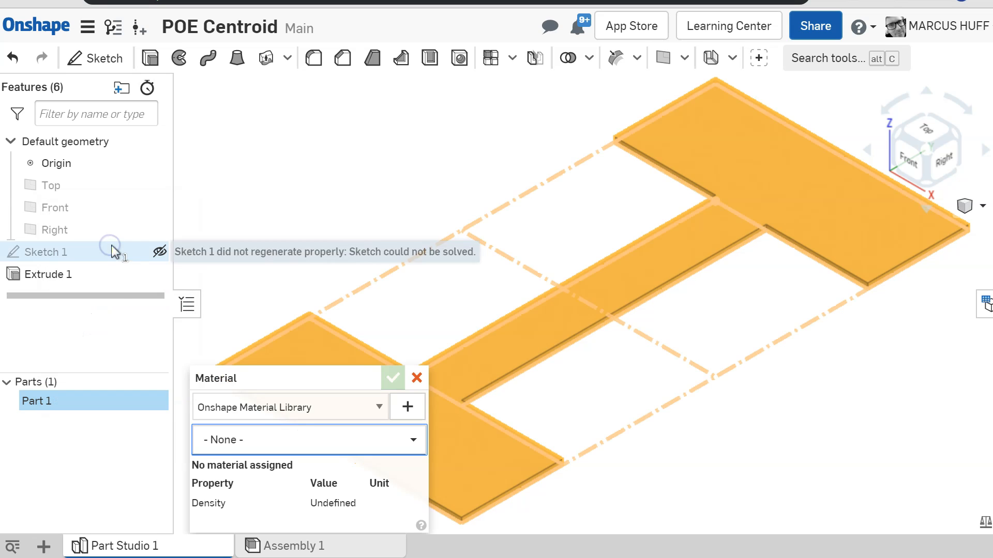
pyautogui.click(237, 439)
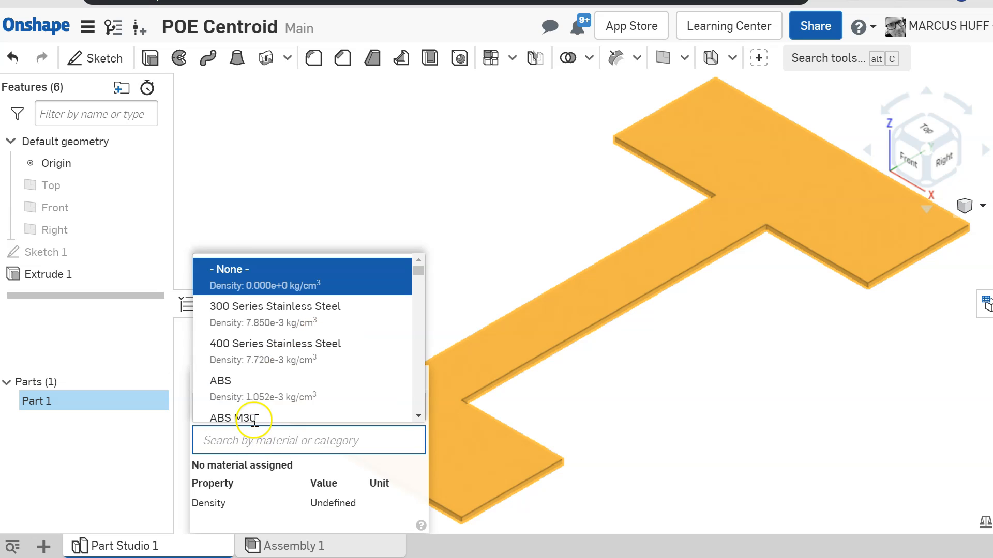
pyautogui.click(237, 385)
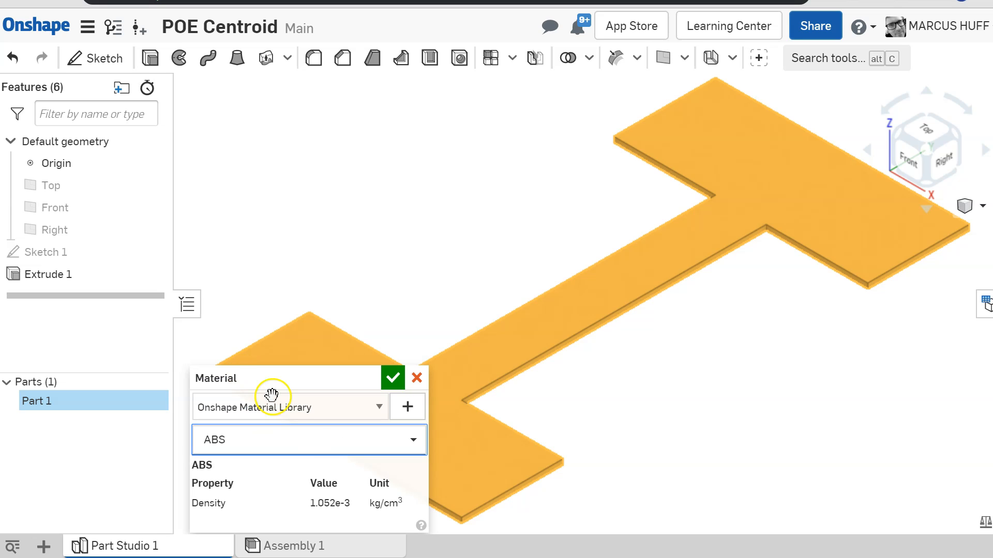
pyautogui.click(398, 373)
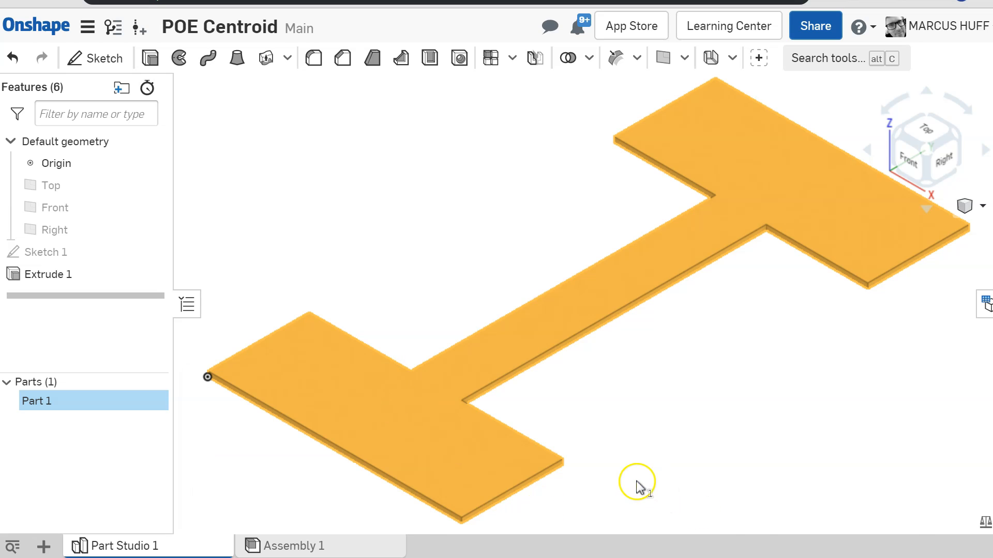
# Display the mass properties of Part 1 to examine its center of mass
pyautogui.click(985, 524)
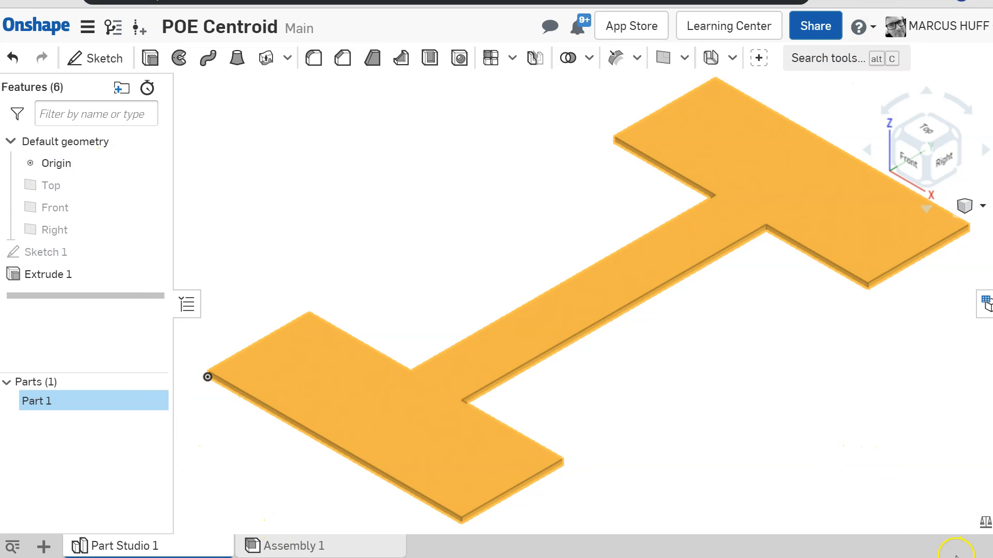
pyautogui.click(985, 525)
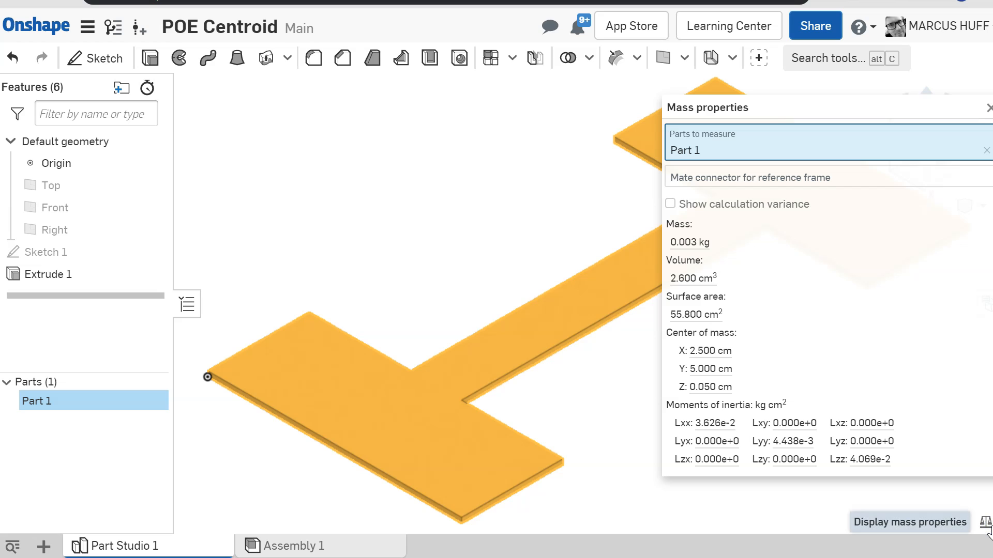